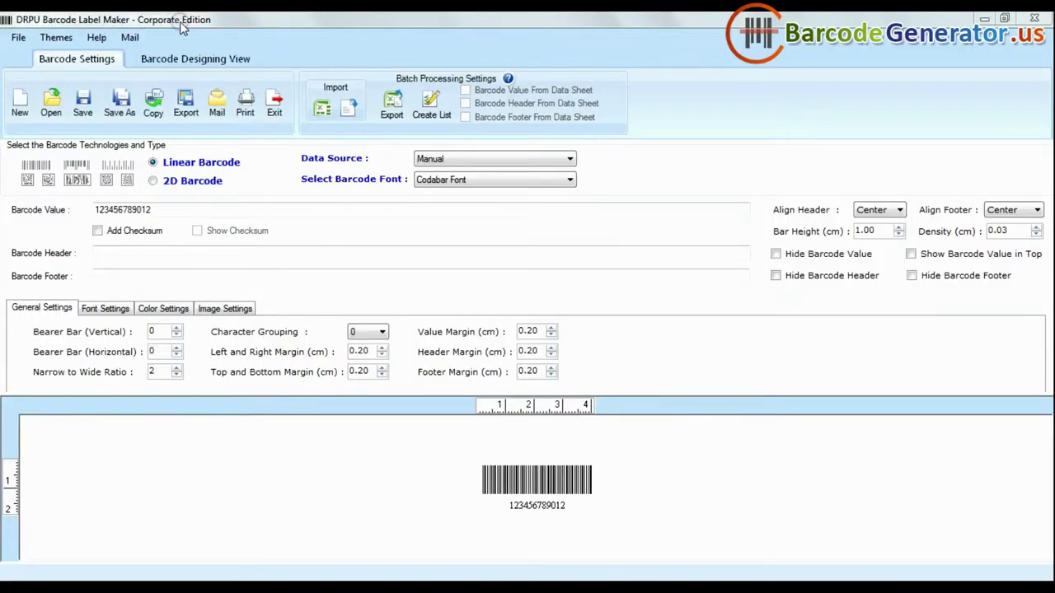
click(85, 62)
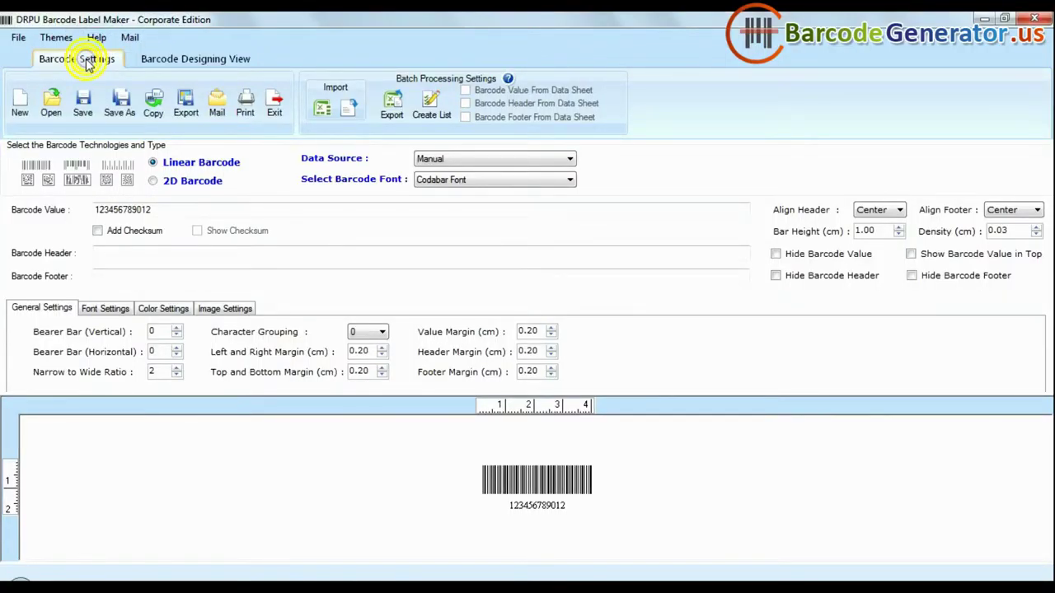
click(206, 61)
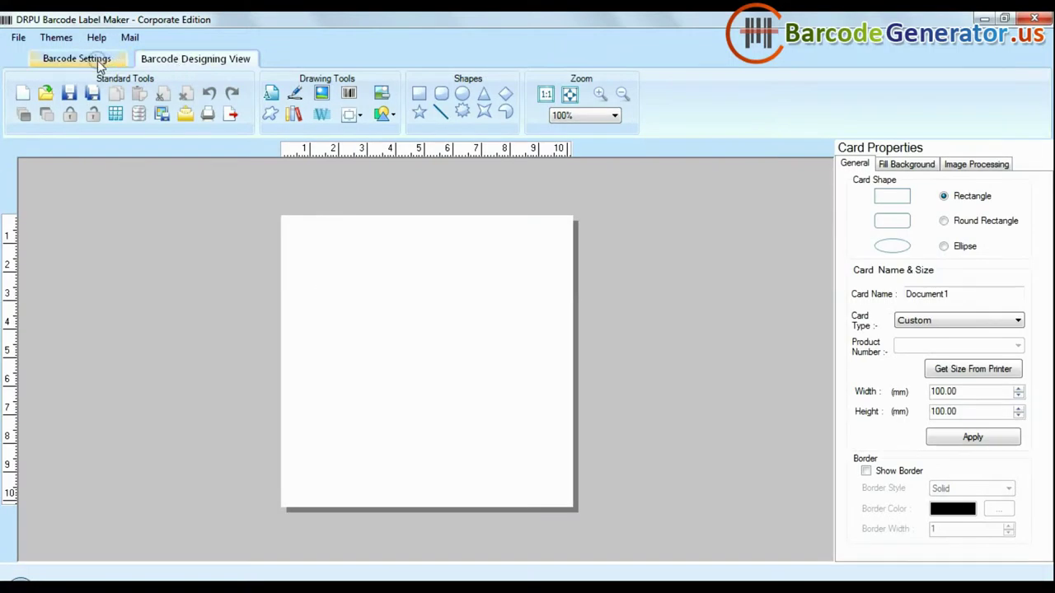
click(97, 60)
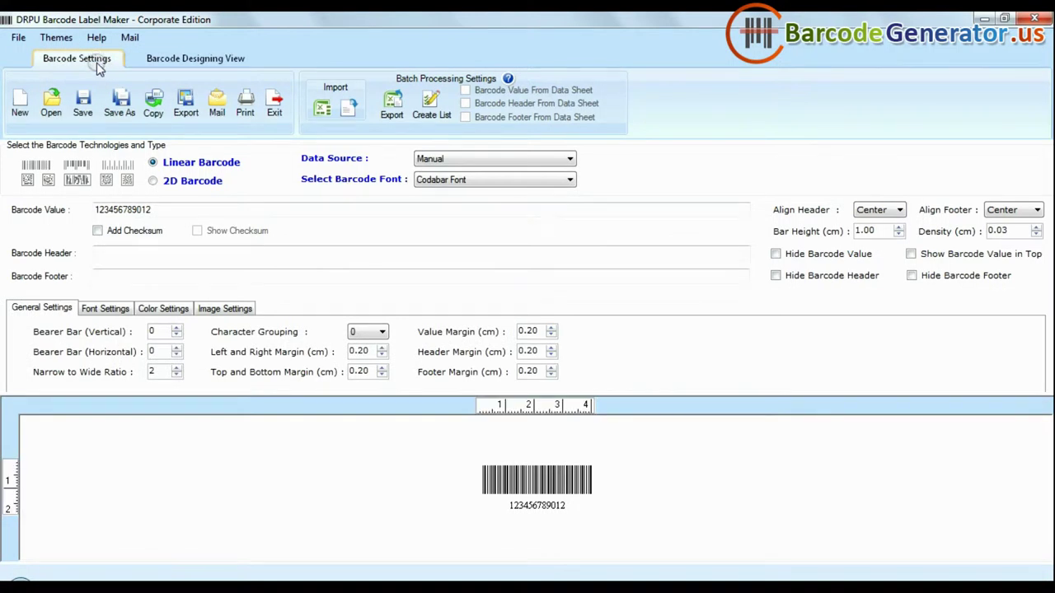
click(449, 180)
click(448, 198)
click(152, 181)
drag(152, 210, 76, 214)
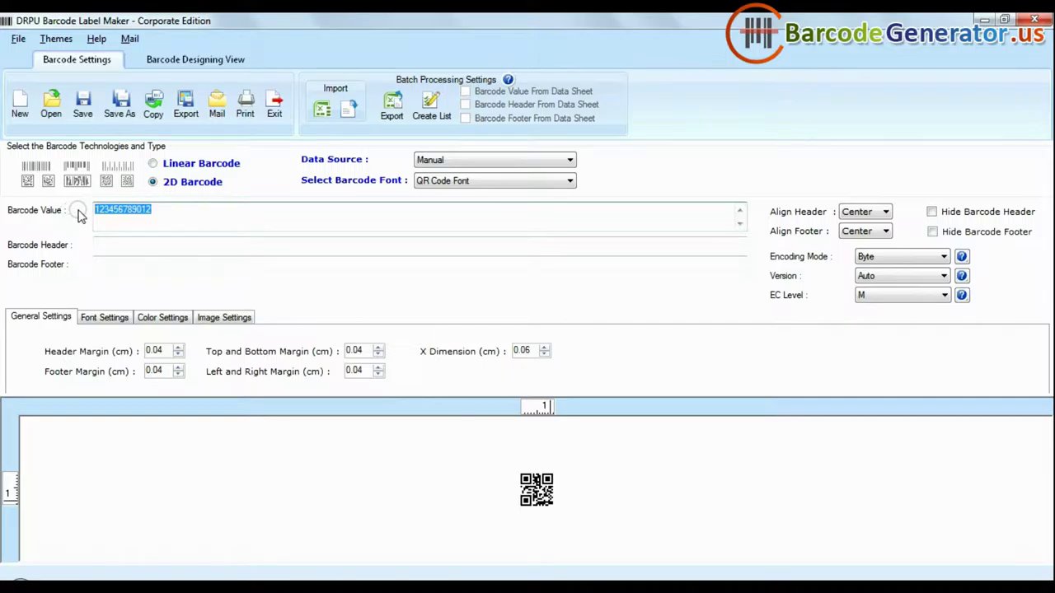
text(232342344422342)
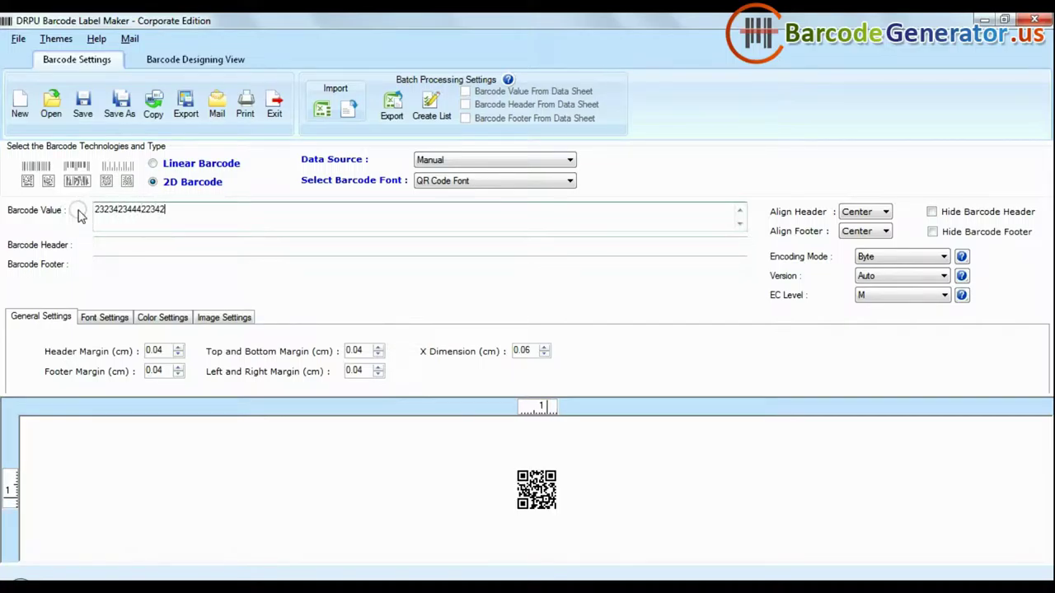
text(323443)
Enter "QR Barcode Font" as the barcode header and "Designed using DRPU Software" as the barcode footer
click(123, 244)
text(QR Barcode Font)
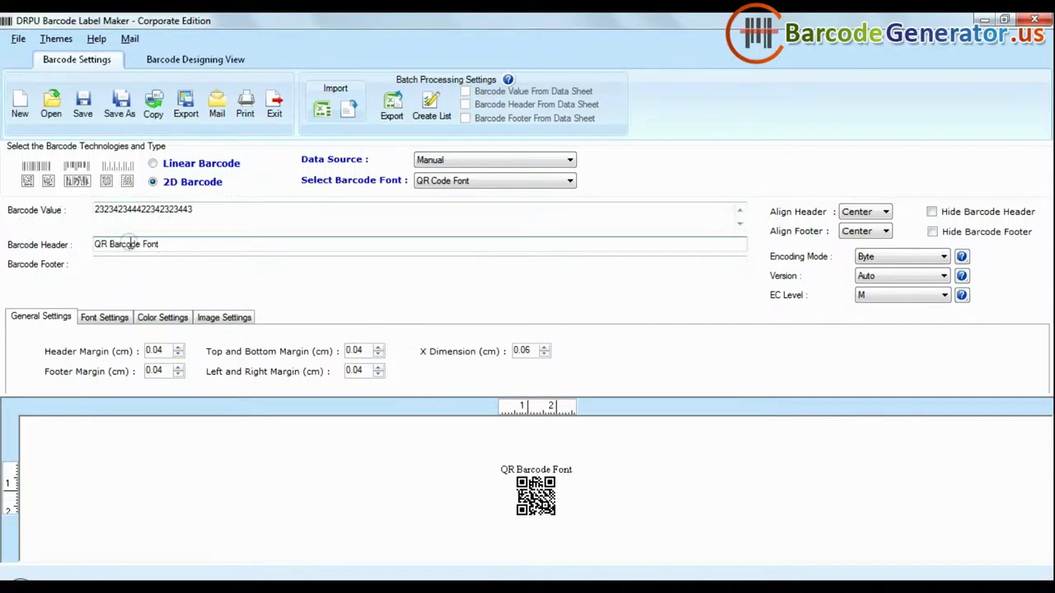
click(128, 264)
text(Designed using DRPU Software)
Set the barcode's X dimension to 0.08 cm and align its header and footer to Center
click(147, 350)
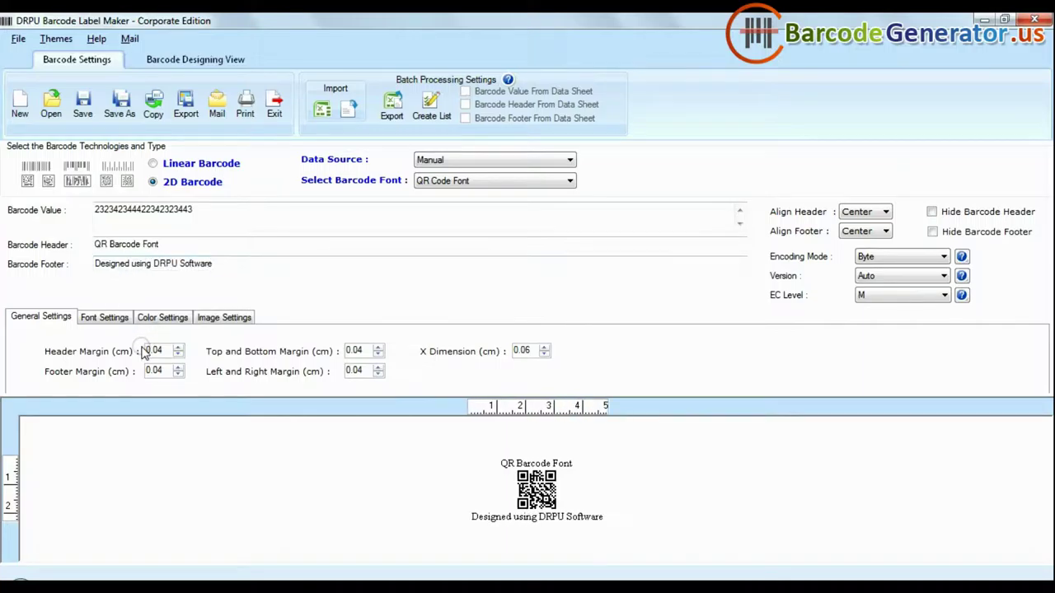
click(544, 349)
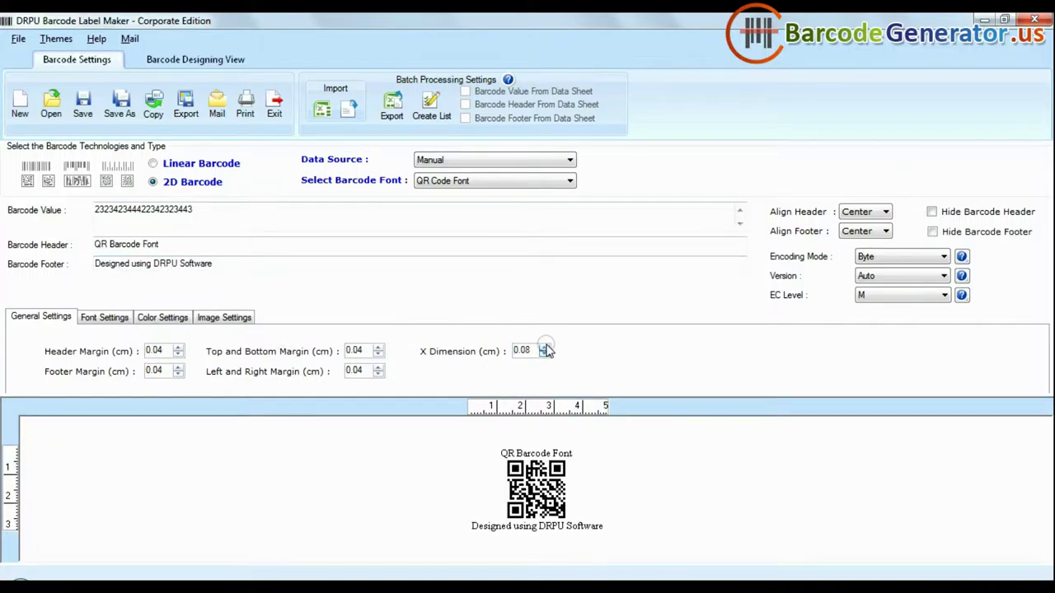
click(873, 211)
click(862, 235)
click(873, 230)
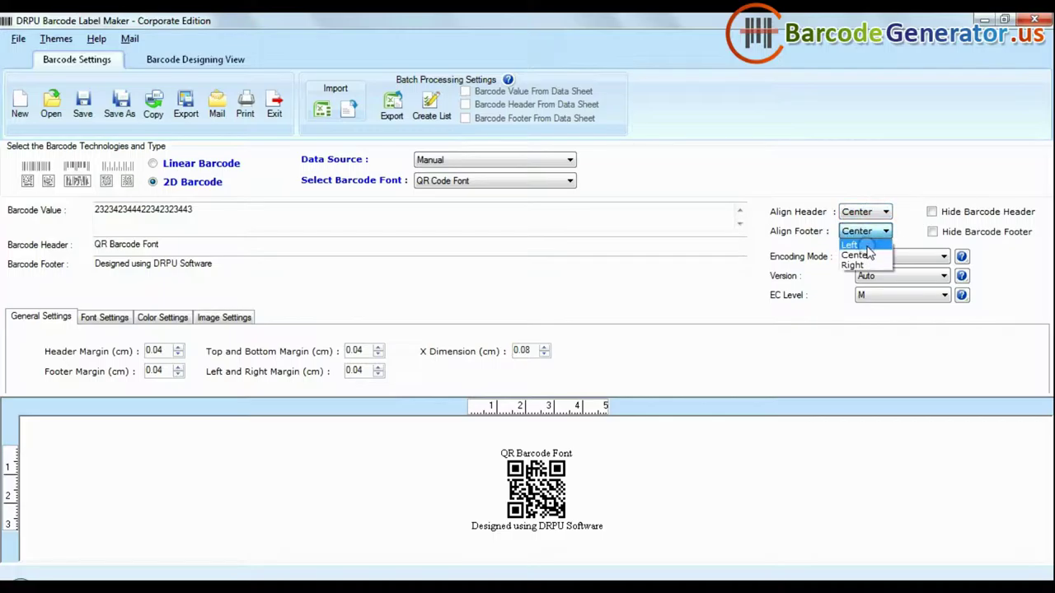
click(862, 255)
click(933, 213)
click(934, 213)
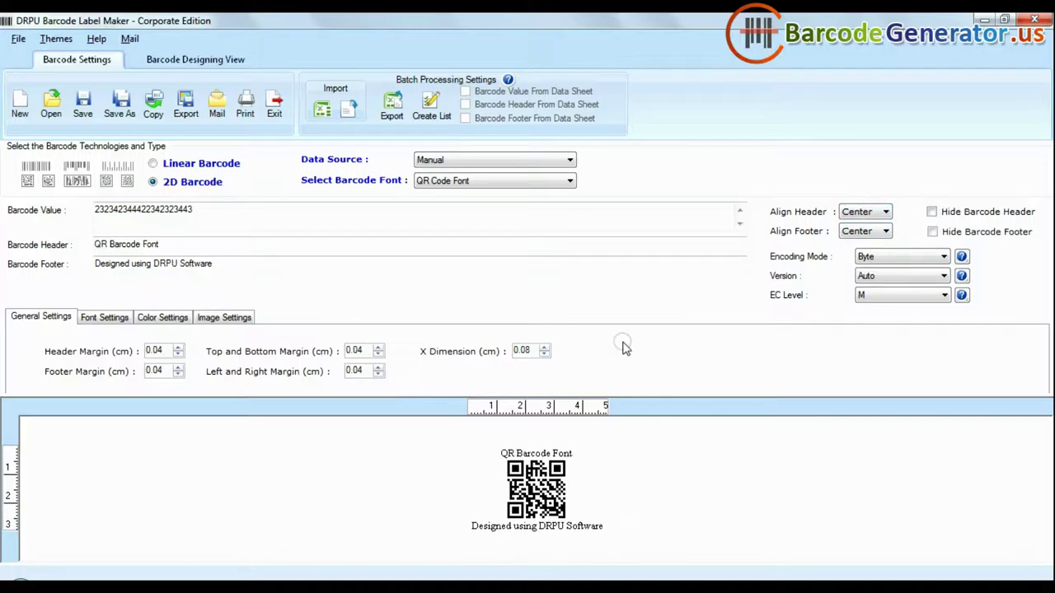
Change the font of the barcode header
click(120, 321)
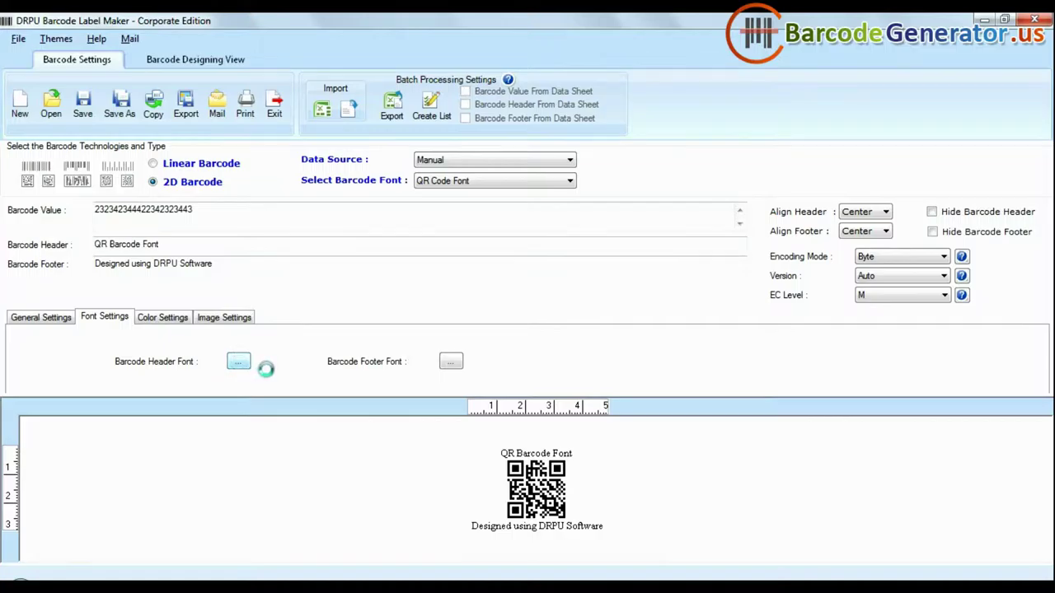
click(531, 207)
click(655, 163)
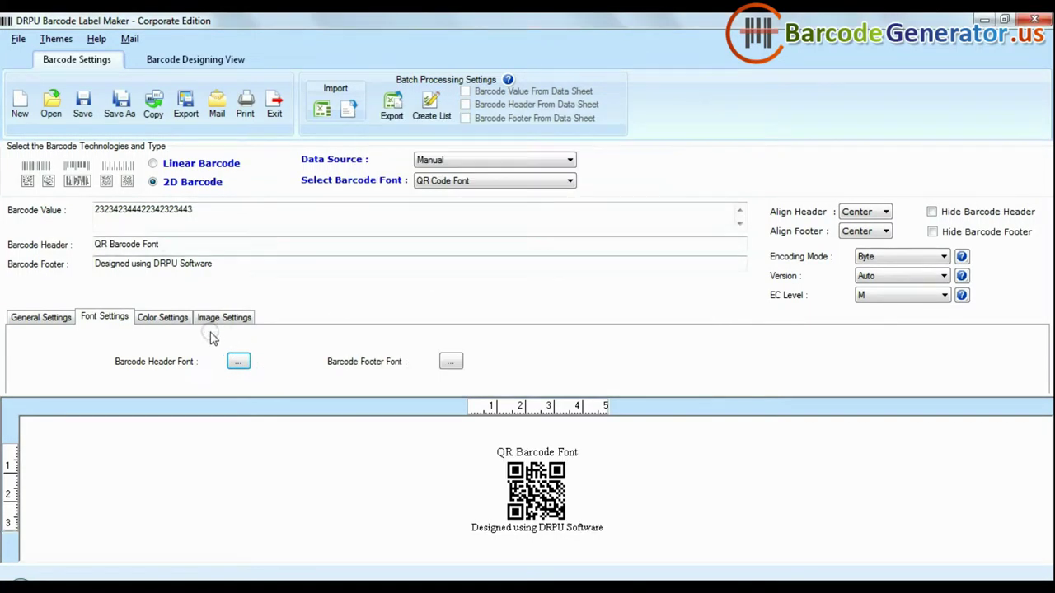
Try a different orientation for the barcode image and return it to 0
click(161, 318)
click(221, 319)
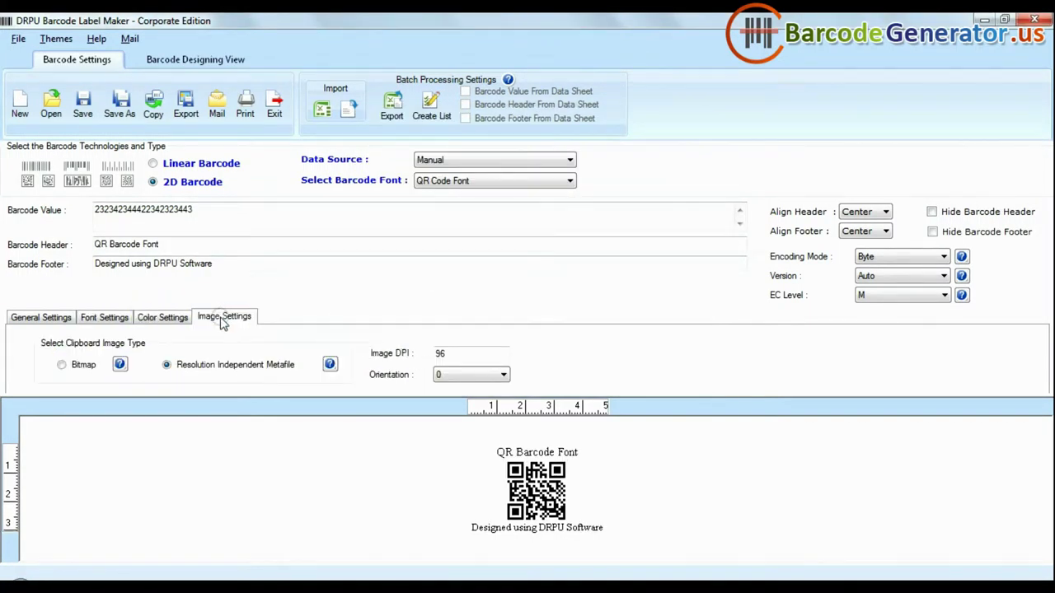
click(466, 375)
click(466, 400)
click(467, 375)
click(467, 391)
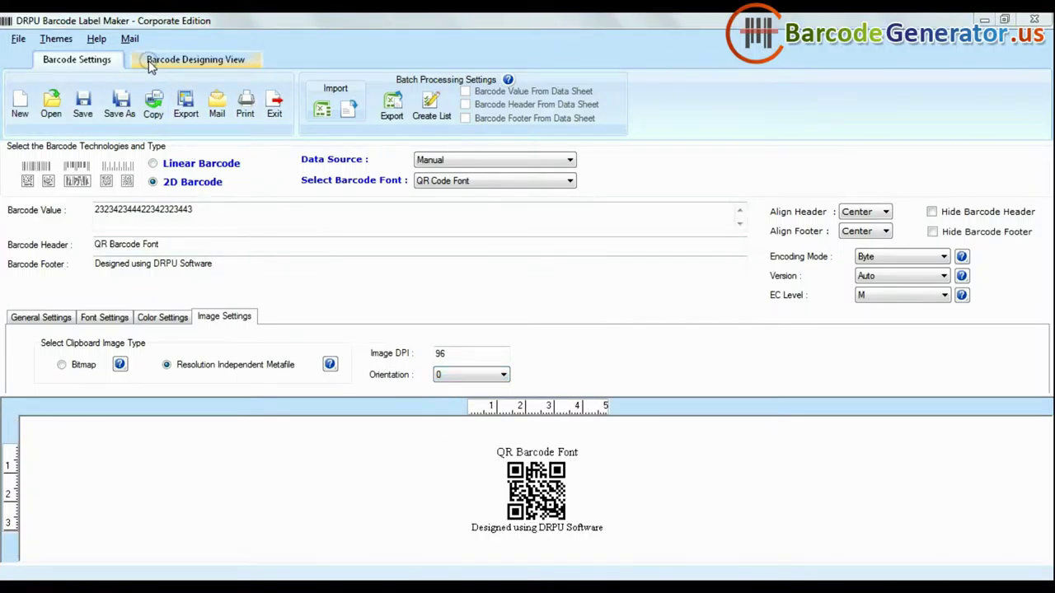
In the designing view, set the card size to 72 mm wide by 50 mm high and its shape to Round Rectangle
click(231, 62)
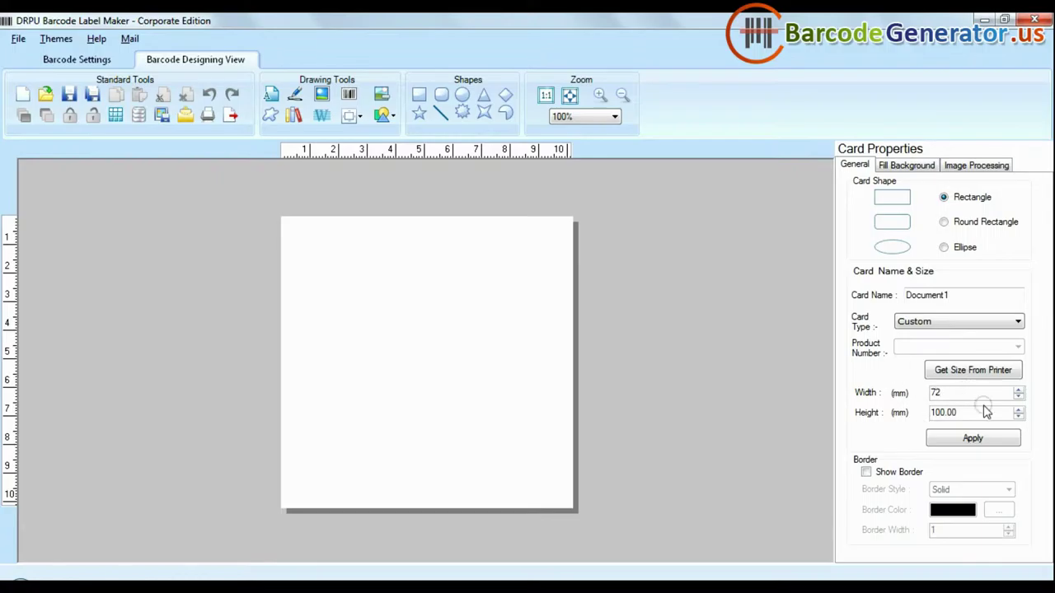
drag(987, 413, 895, 412)
text(50)
click(994, 437)
click(944, 221)
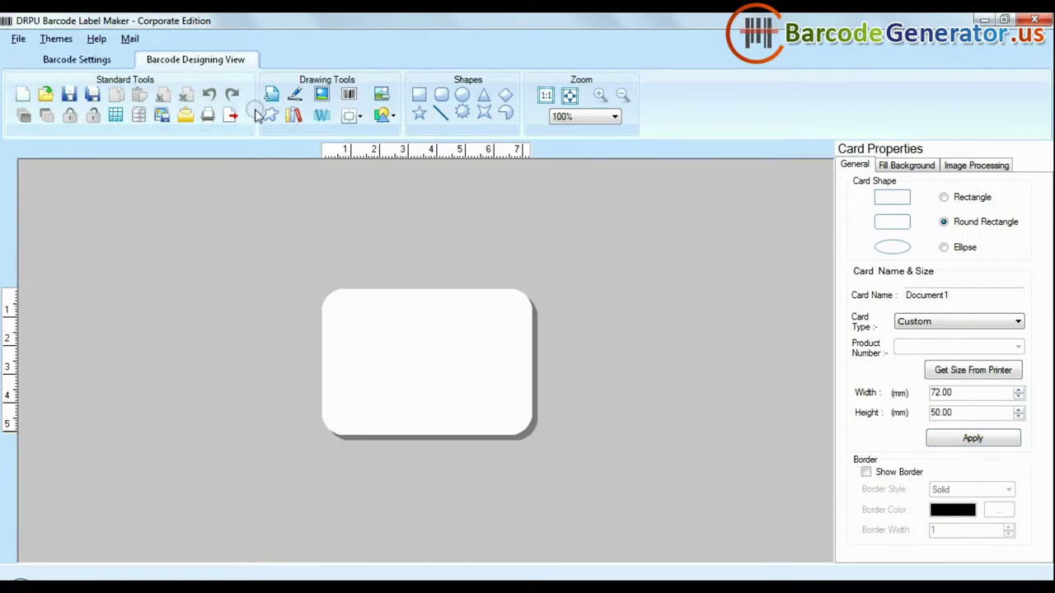
Add a barcode to the card and change it to a 2D barcode with QR Code Font
click(348, 93)
click(429, 356)
drag(429, 356, 404, 348)
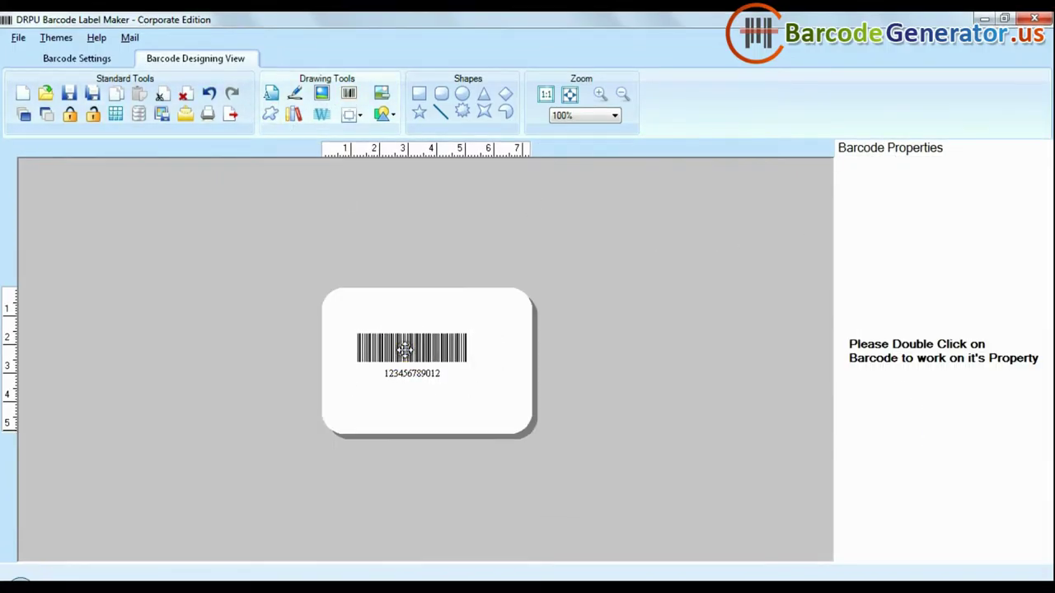
double_click(405, 349)
click(393, 111)
click(620, 109)
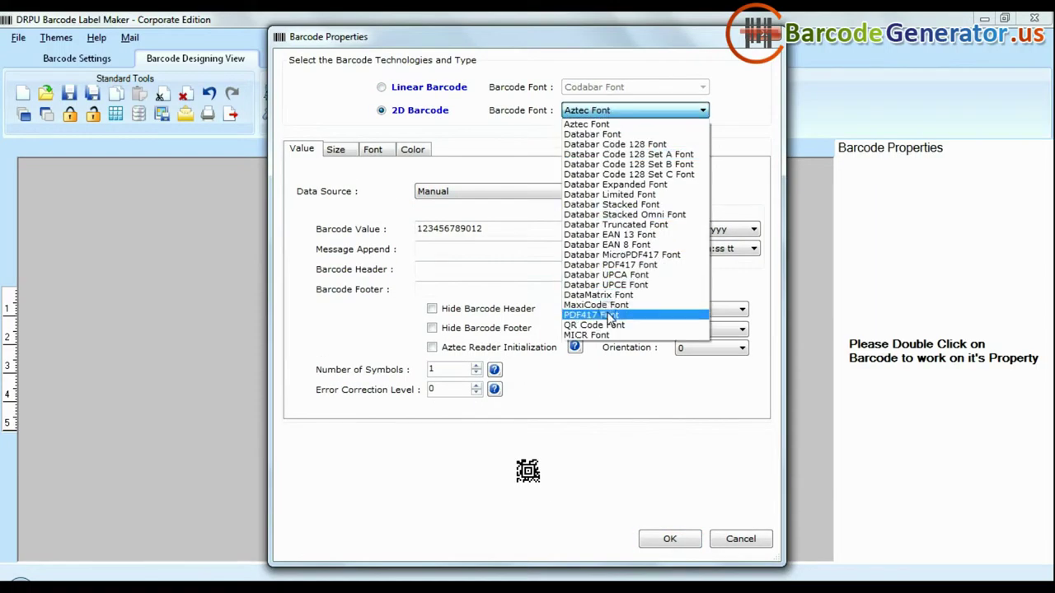
click(608, 325)
double_click(461, 237)
text(232342344422342323443)
click(422, 258)
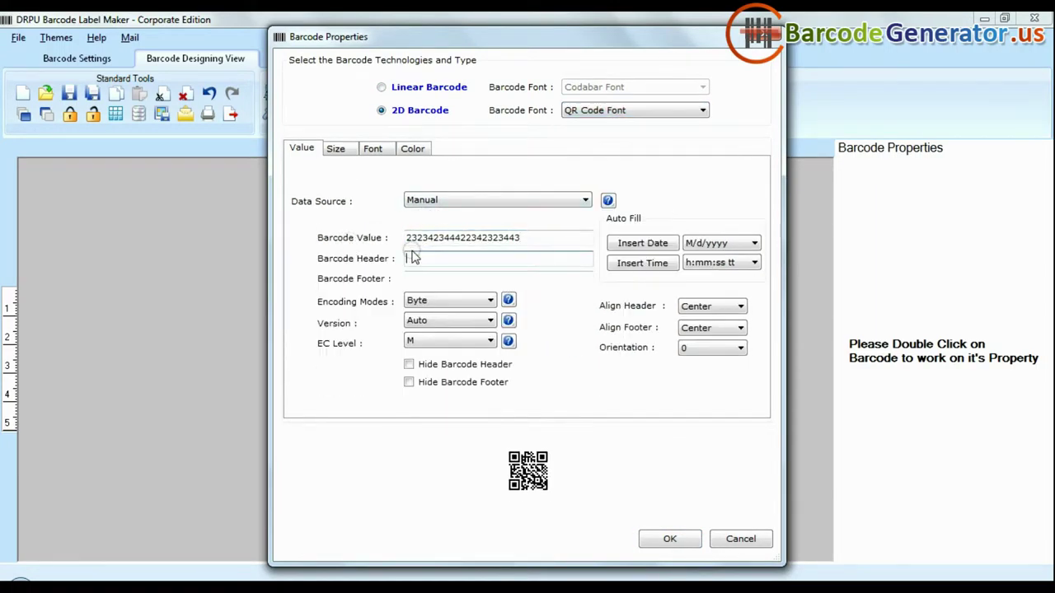
text(QR Carcode Font)
click(445, 279)
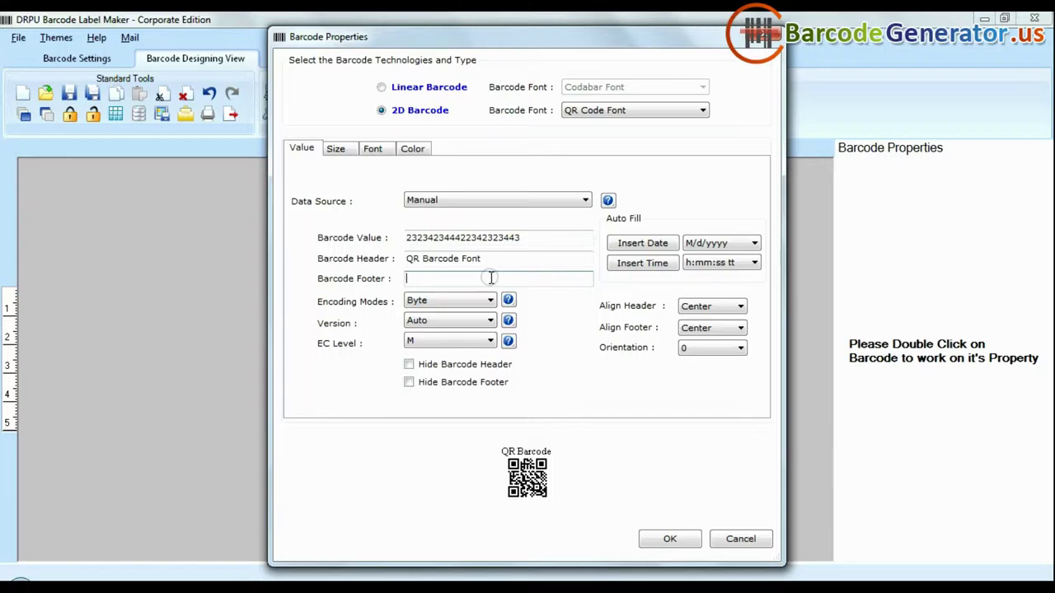
text(Designed using DRPU Software)
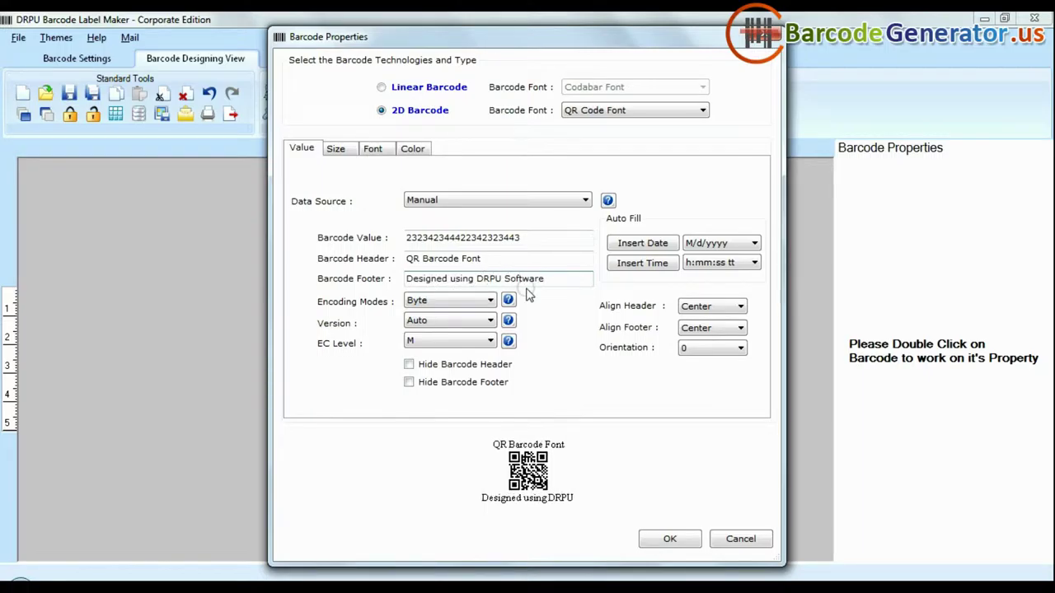
Try an orientation of 90 for the card's QR barcode and return it to 0
click(713, 310)
click(737, 328)
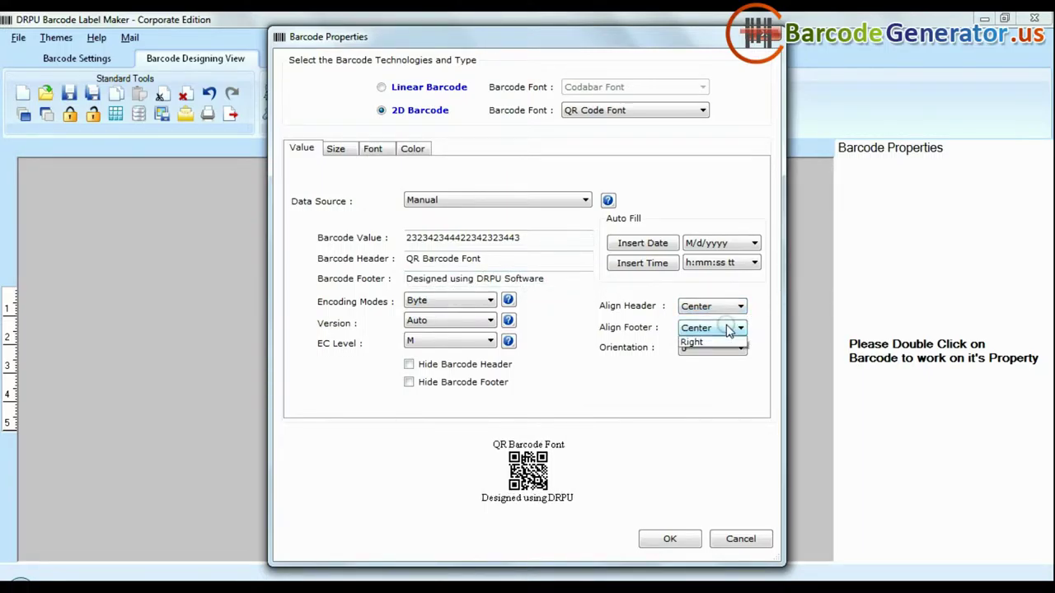
click(696, 350)
click(700, 349)
click(697, 372)
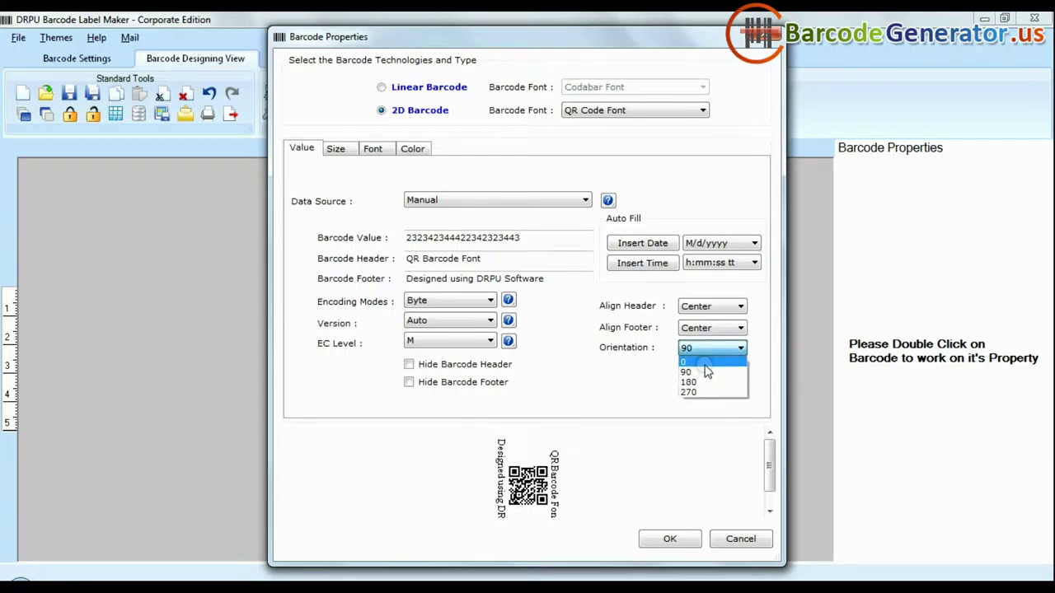
click(705, 363)
Set the QR barcode's X dimension to 0.08 cm, increase its header font size and apply the properties
click(336, 148)
click(593, 227)
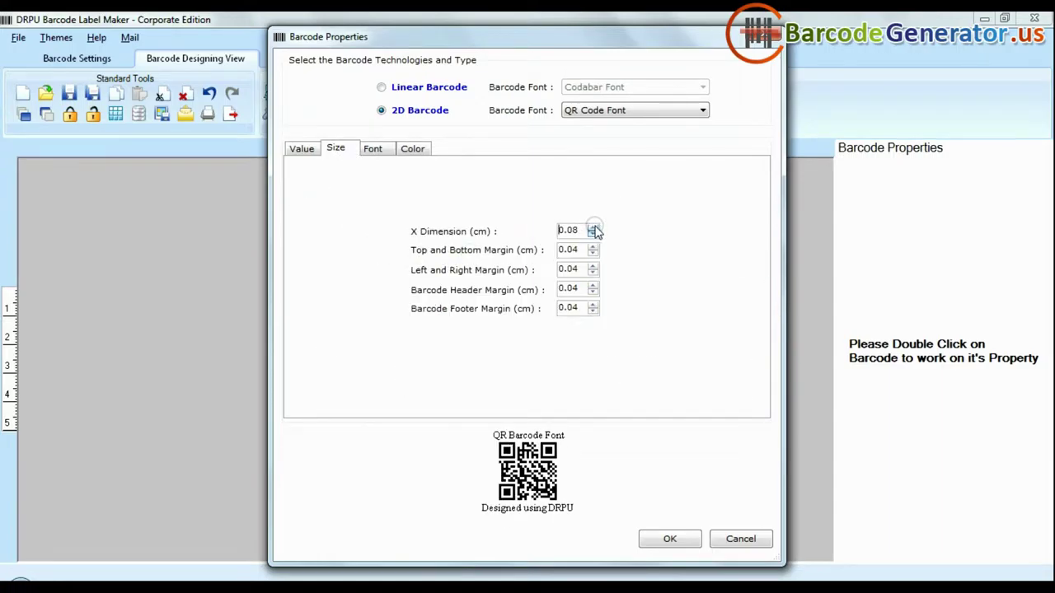
click(373, 150)
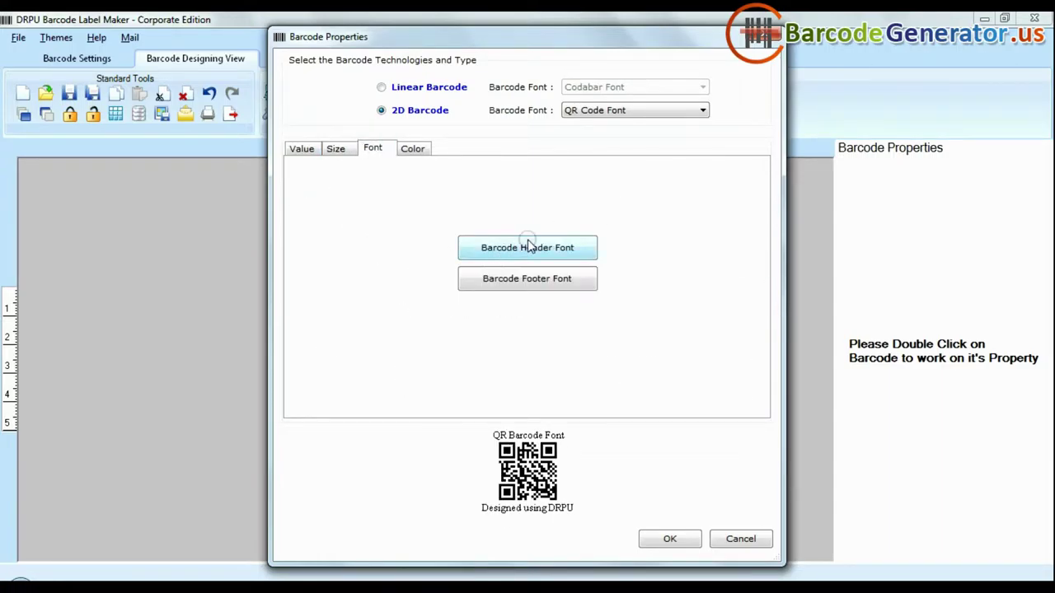
click(526, 244)
click(587, 184)
click(654, 160)
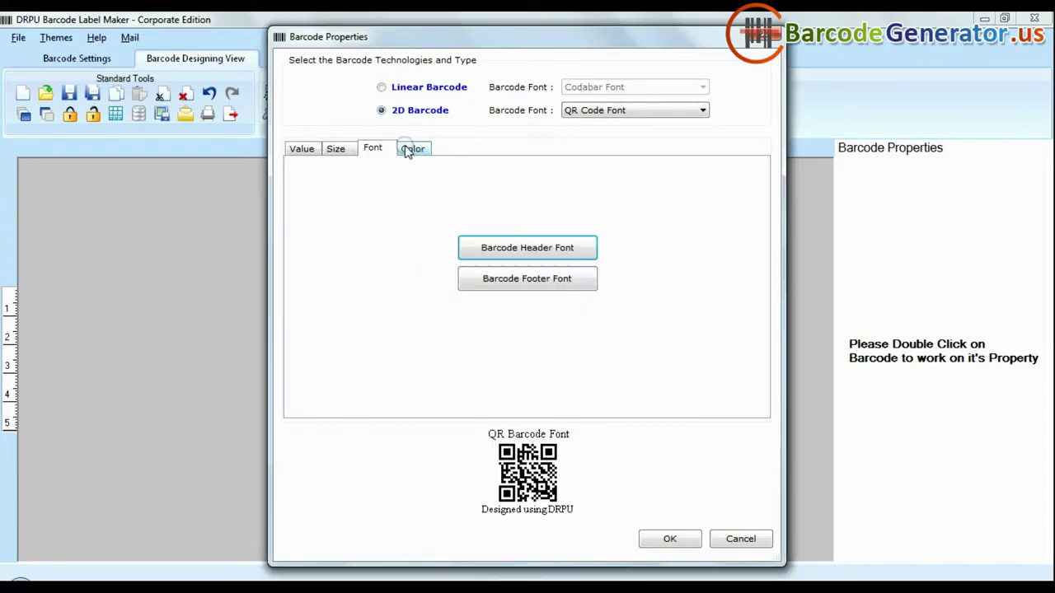
click(412, 147)
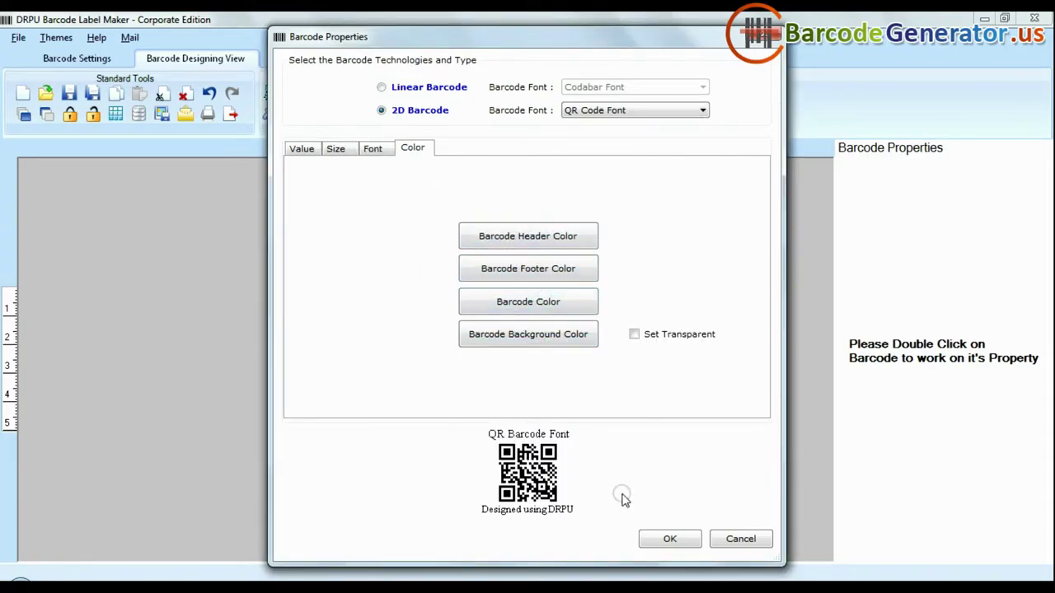
click(667, 539)
Add a second barcode near the card's upper-left corner and change it to a 2D barcode with Aztec Font
drag(430, 370, 361, 309)
click(349, 93)
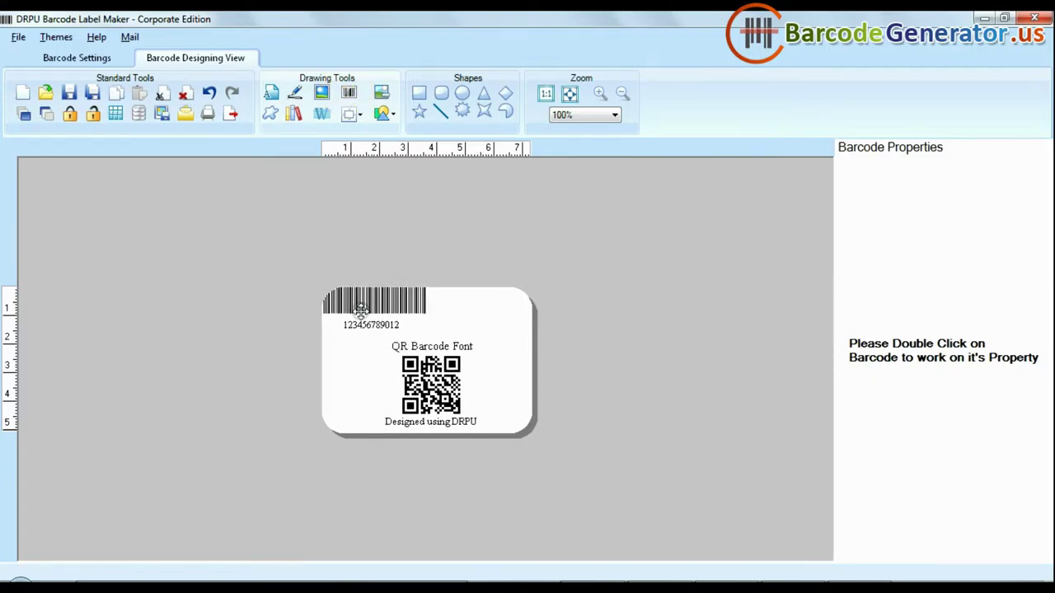
double_click(361, 308)
click(381, 110)
click(634, 110)
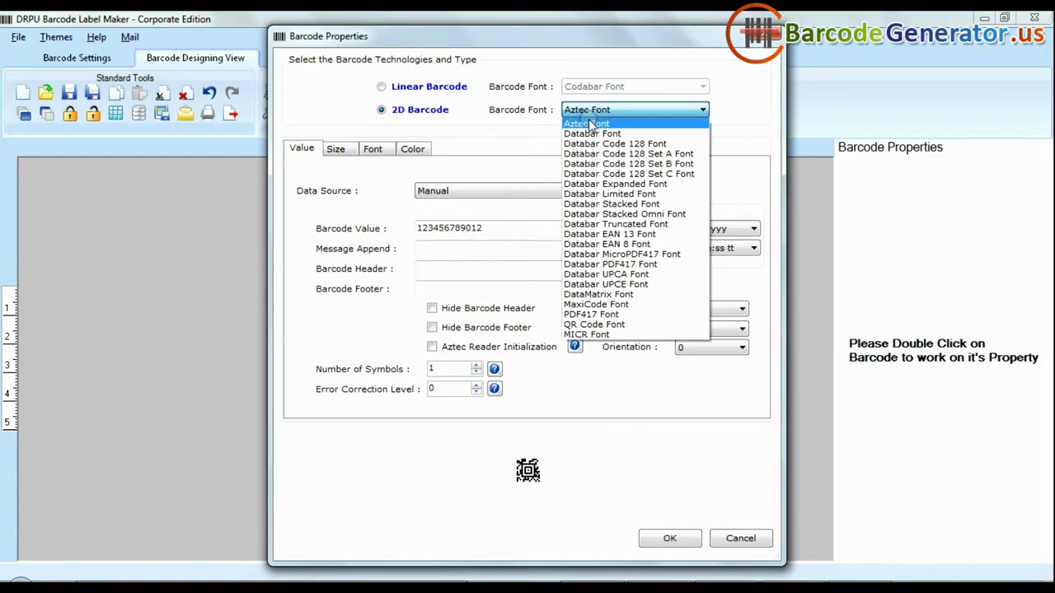
click(627, 117)
click(642, 540)
Add a text object above the QR code, beside the Aztec barcode, reading "Sample of:"
click(271, 92)
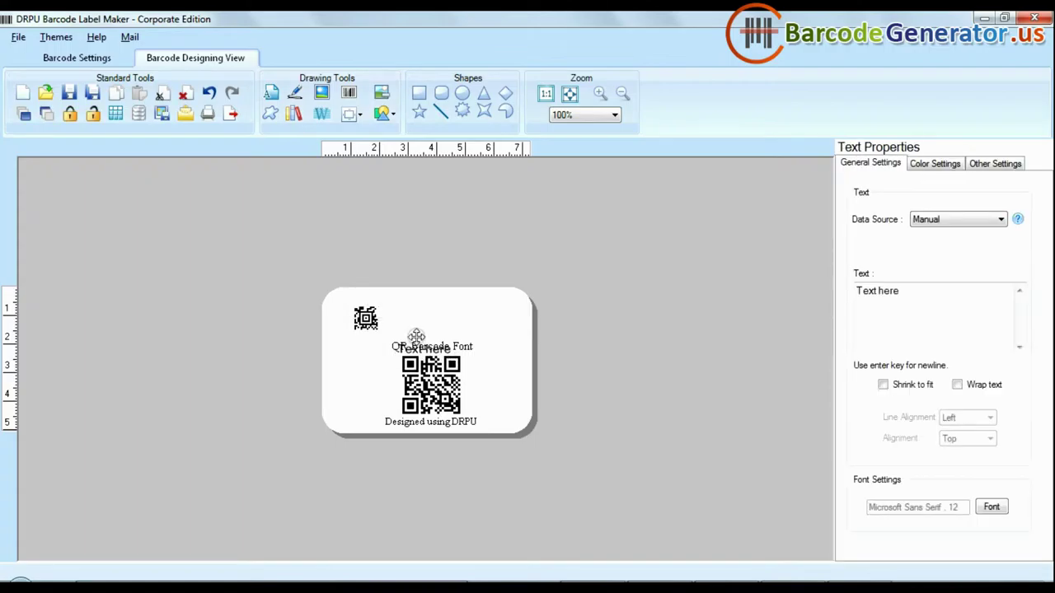
drag(416, 334, 422, 319)
drag(923, 293, 828, 294)
key(BackSpace)
text(Sa)
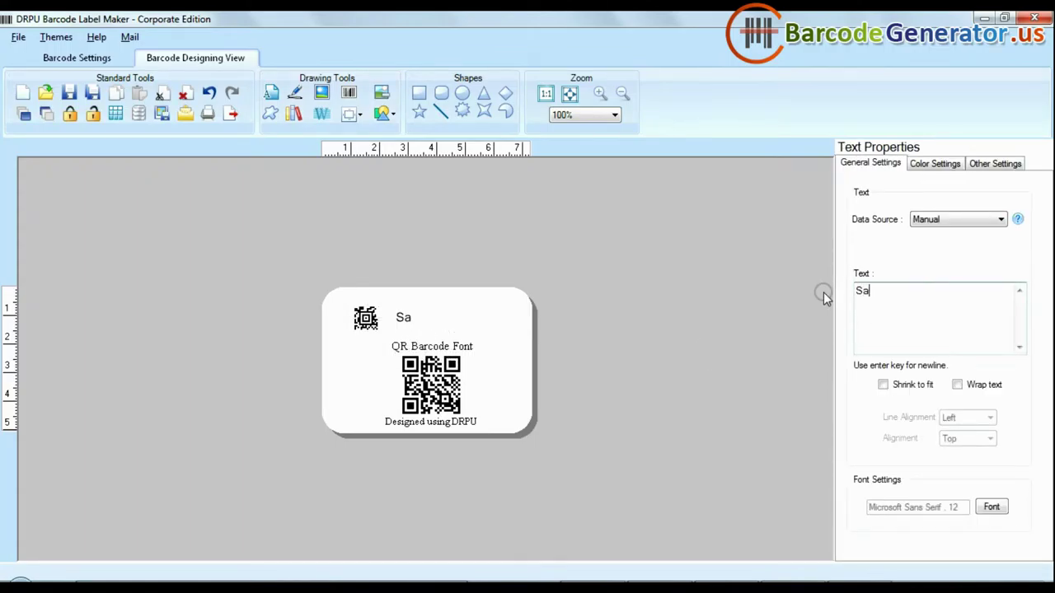
text(mple of:)
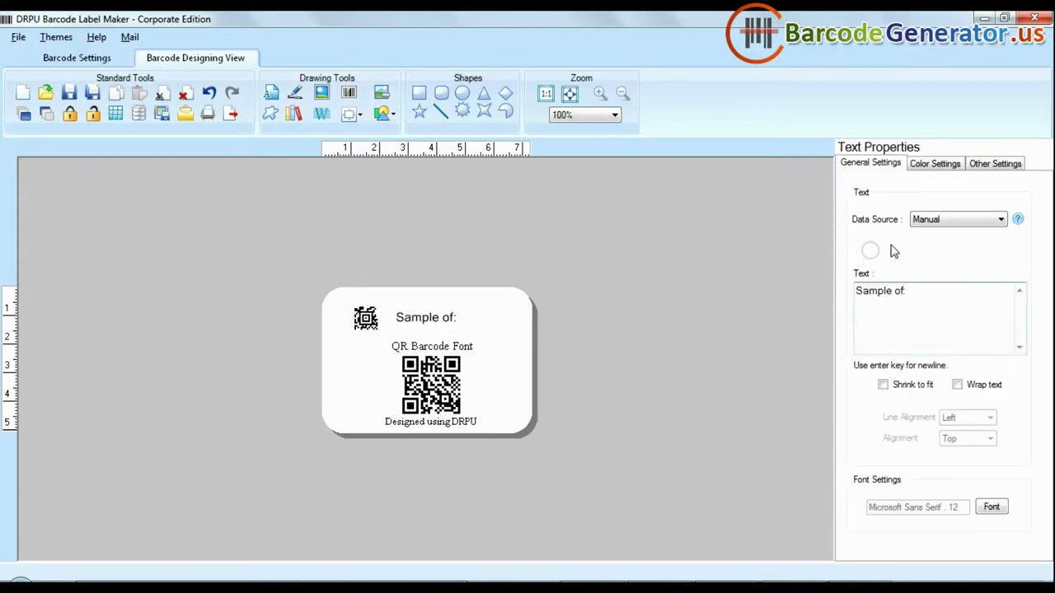
Set the font of the "Sample of:" text to Bold, size 14
click(989, 508)
click(531, 205)
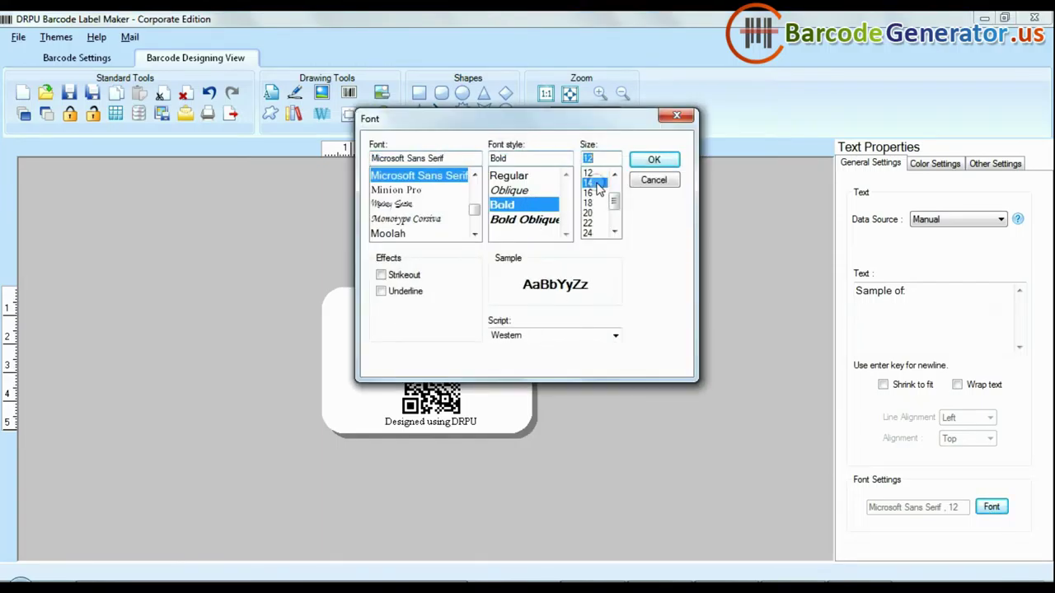
click(590, 183)
key(Return)
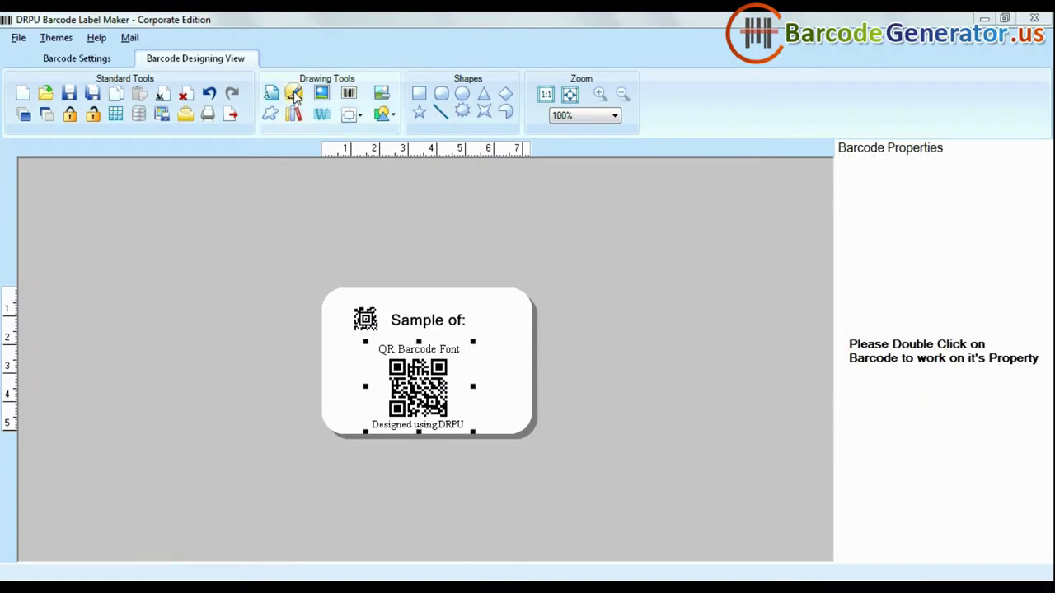
Add a signature object over the QR code and view the picture selection dialog without inserting a picture
click(295, 93)
click(323, 94)
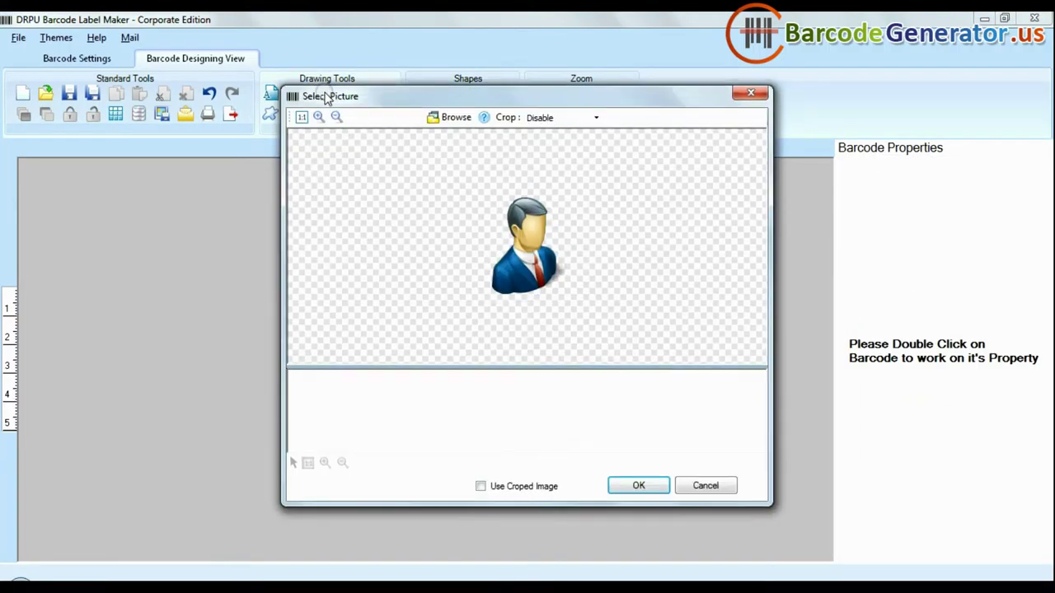
click(699, 487)
Show the custom shapes and browse the Medical category
click(270, 116)
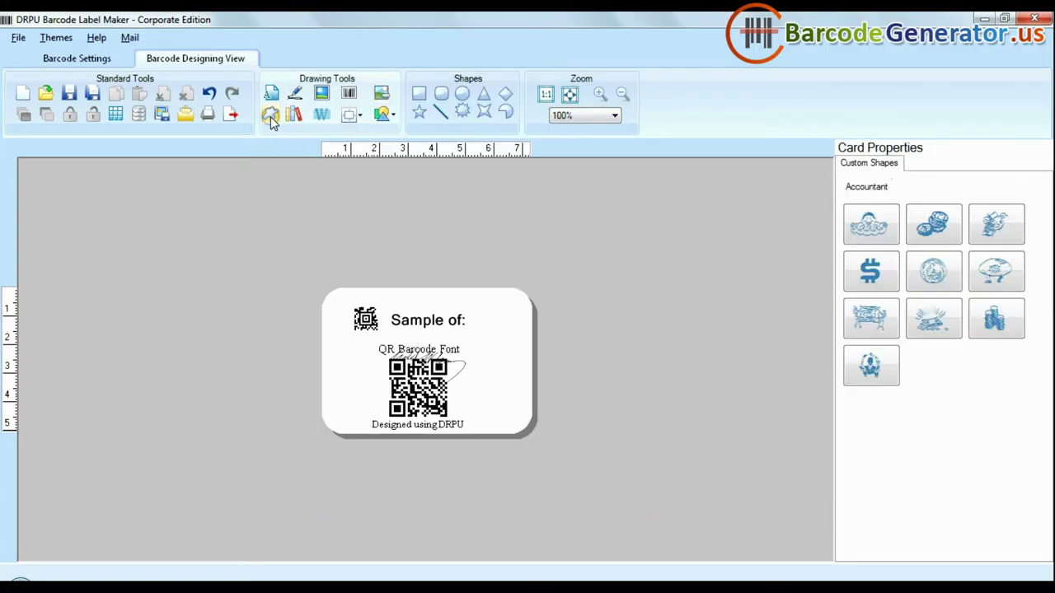
click(891, 187)
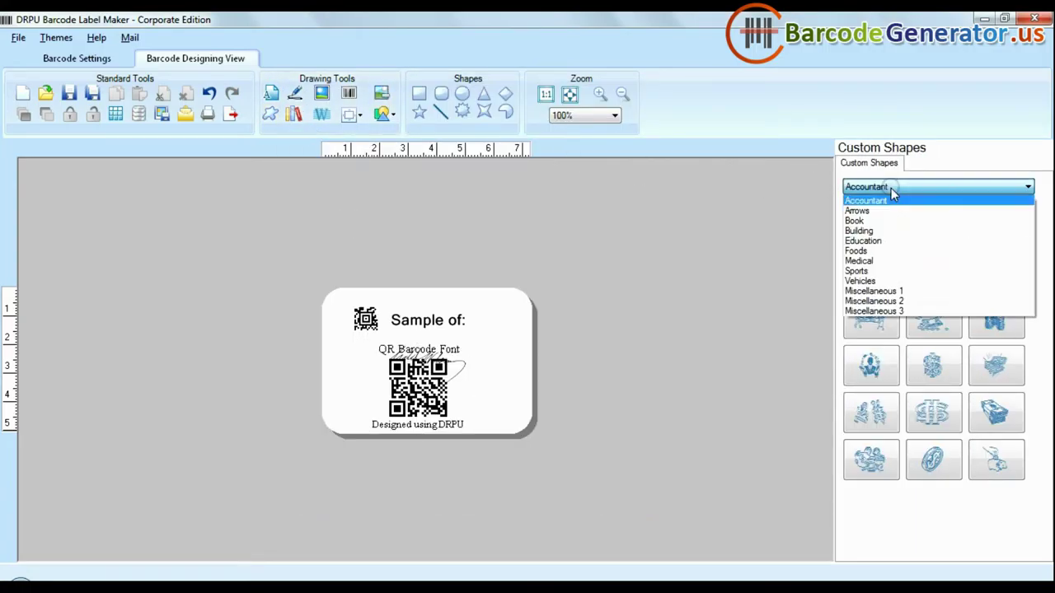
click(879, 253)
scroll(886, 301, down, 1)
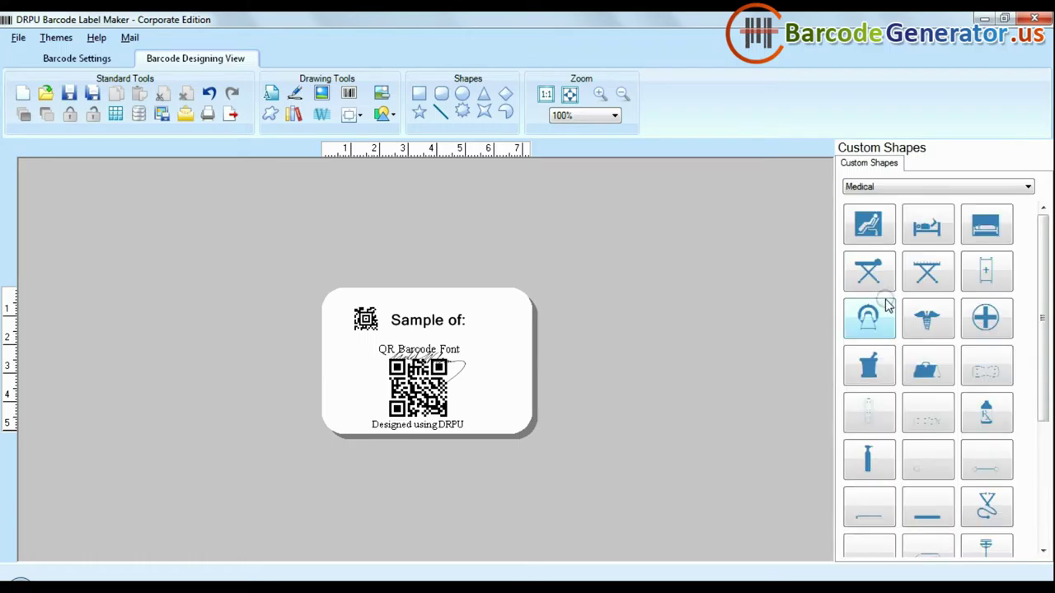
Examine the image library and the other drawing tools without adding anything to the card
click(294, 114)
click(330, 255)
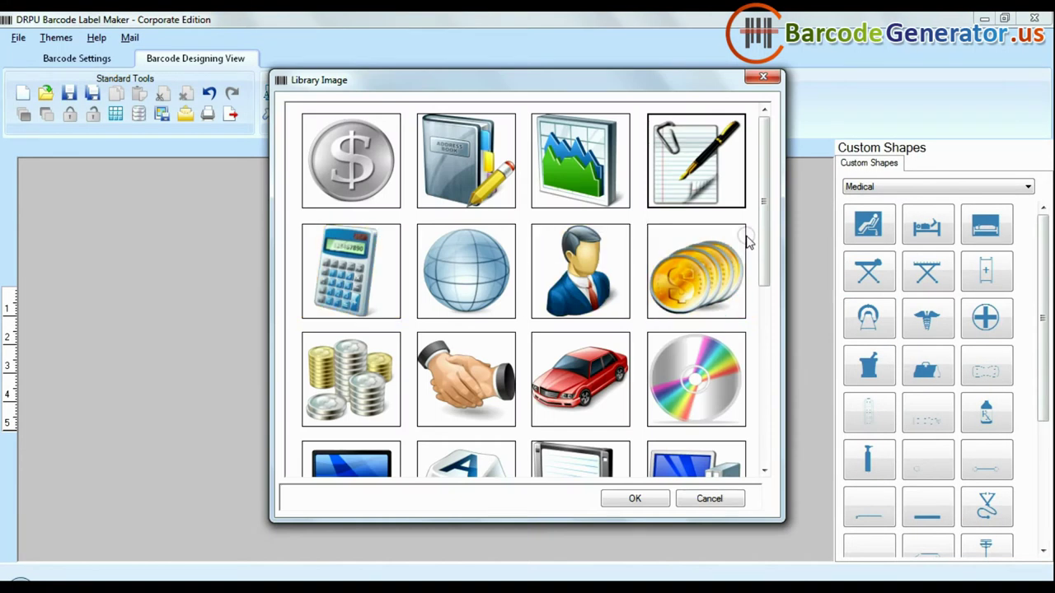
drag(765, 216, 762, 187)
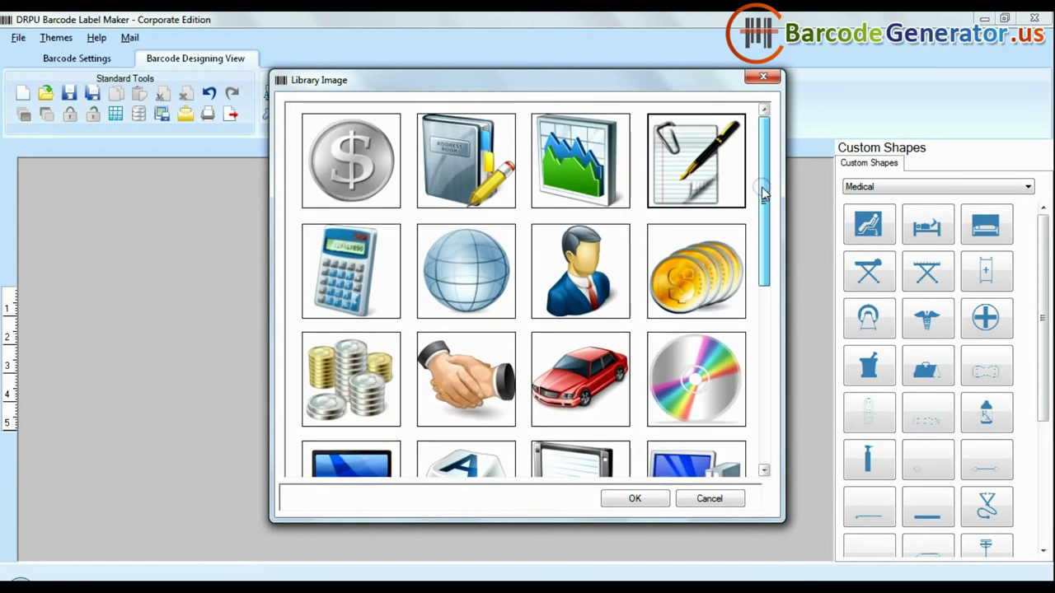
click(763, 76)
click(321, 115)
click(646, 381)
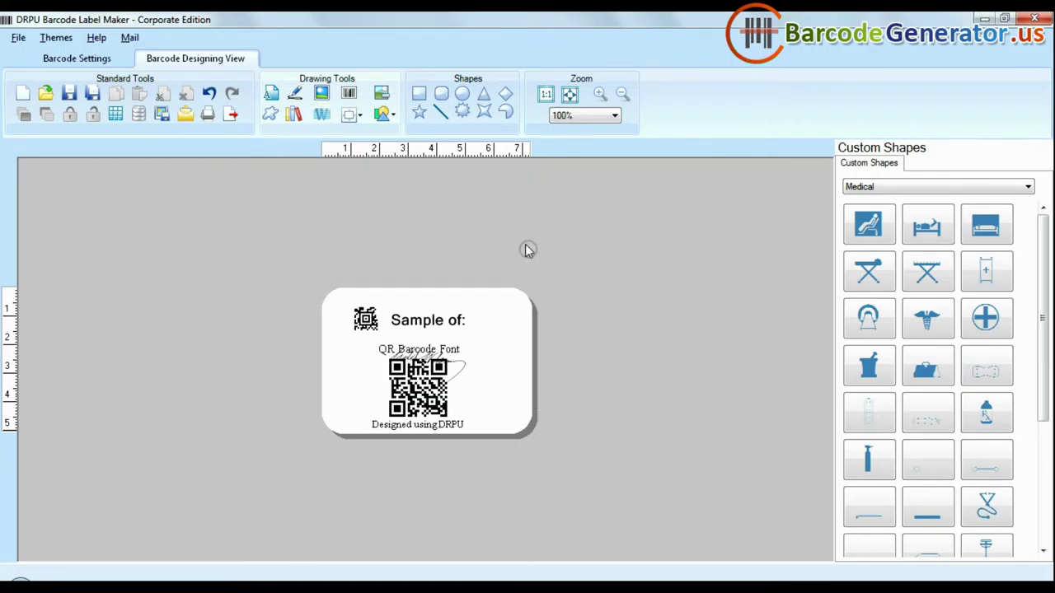
click(359, 117)
click(382, 120)
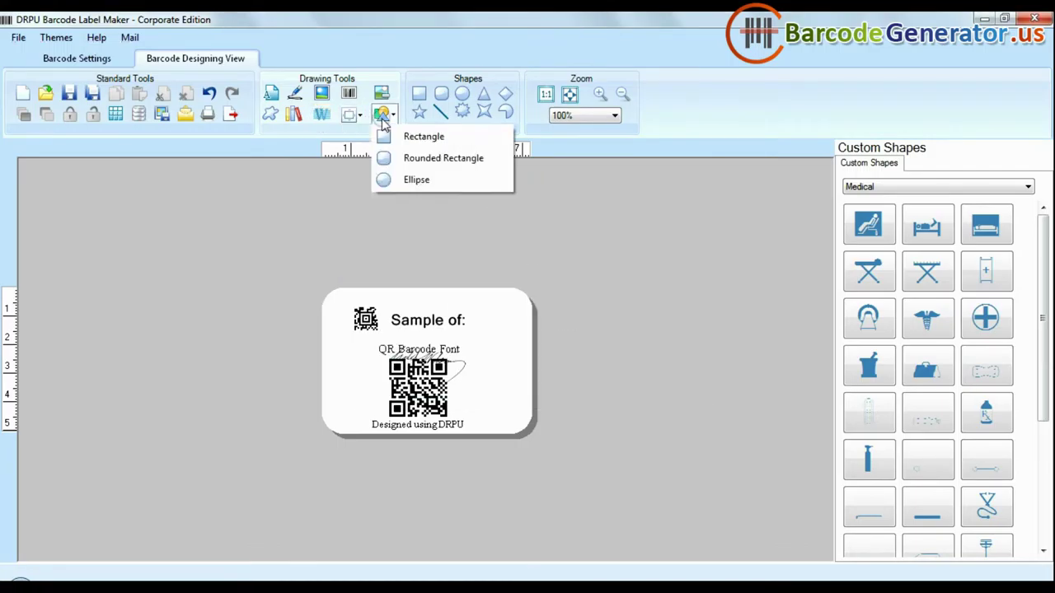
Draw a rectangle around the QR code on the card
click(419, 94)
mouse_move(383, 345)
mouse_down()
mouse_move(462, 422)
mouse_move(388, 326)
mouse_move(433, 374)
mouse_up()
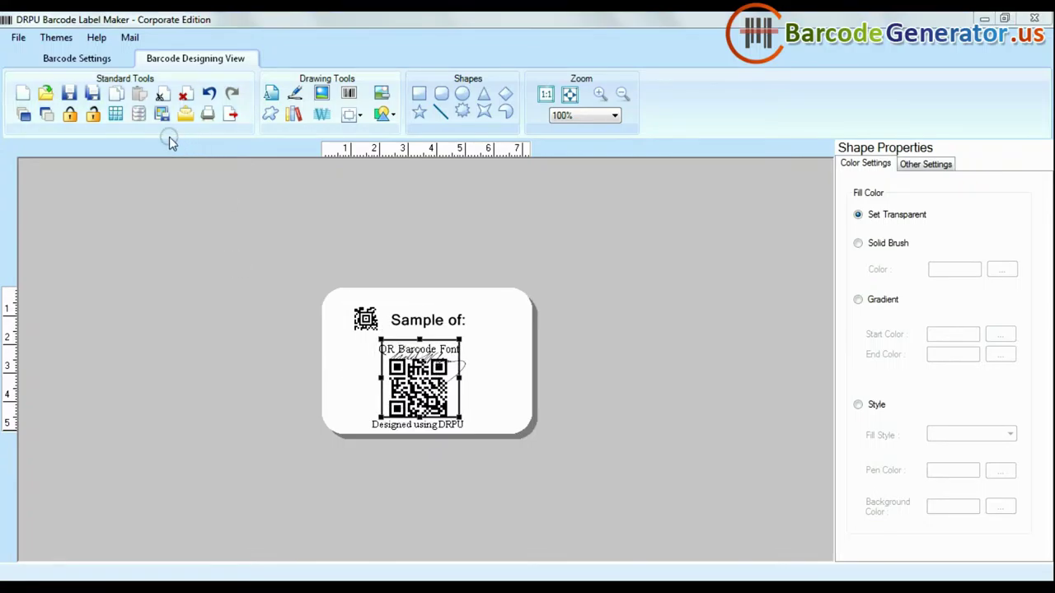
Create a sequential batch processing series named List 1 with prefix ABC, suffix A and numbers from 1 to 20
click(139, 114)
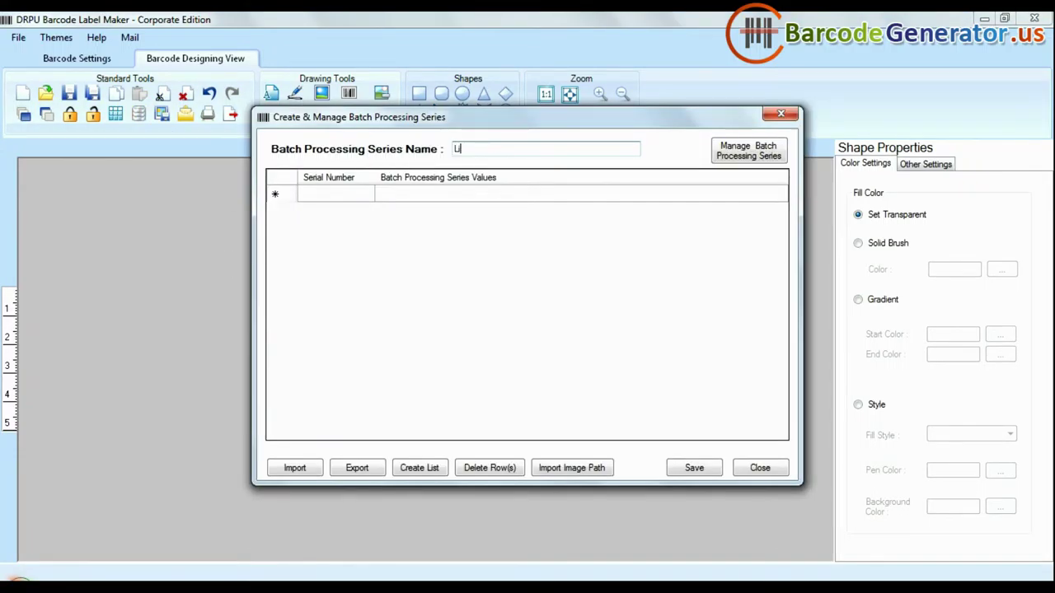
click(419, 467)
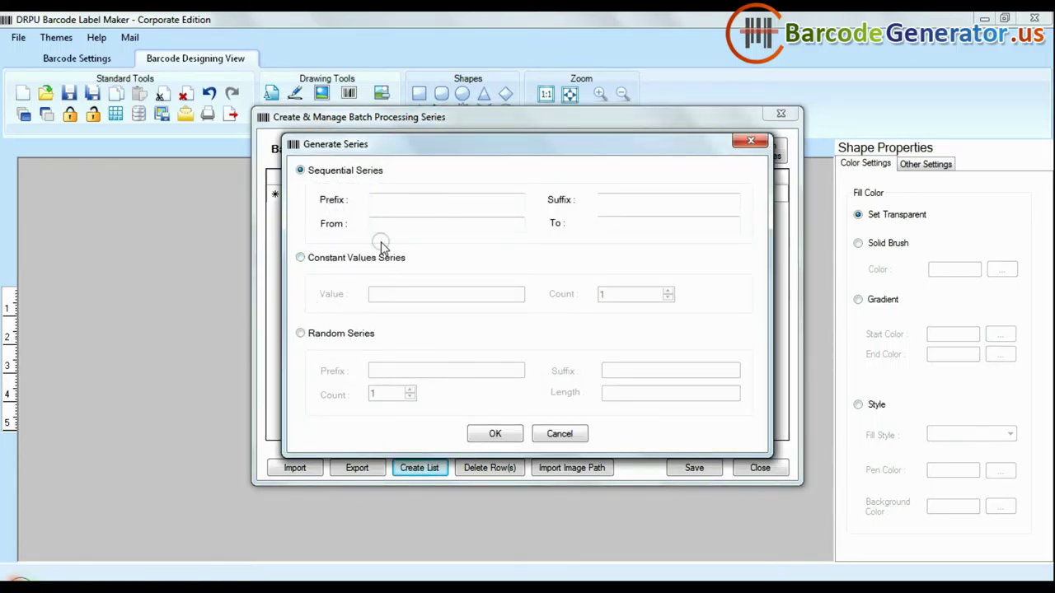
click(373, 202)
text(ABC)
click(605, 204)
text(A)
click(394, 228)
text(1)
click(631, 221)
text(20)
click(501, 432)
scroll(785, 311, down, 1)
scroll(785, 311, down, 3)
scroll(781, 346, up, 3)
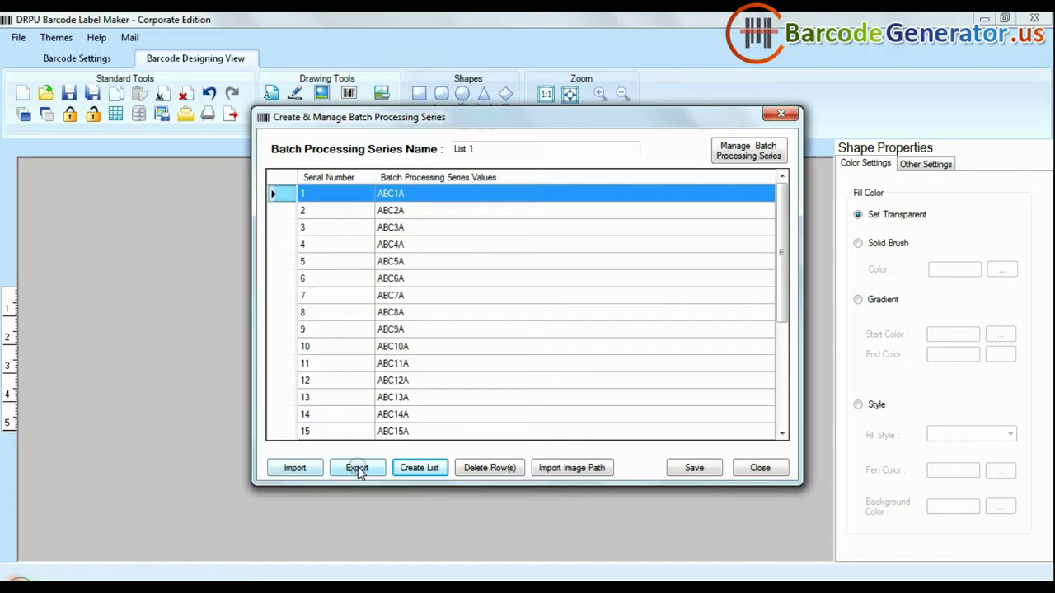
click(738, 468)
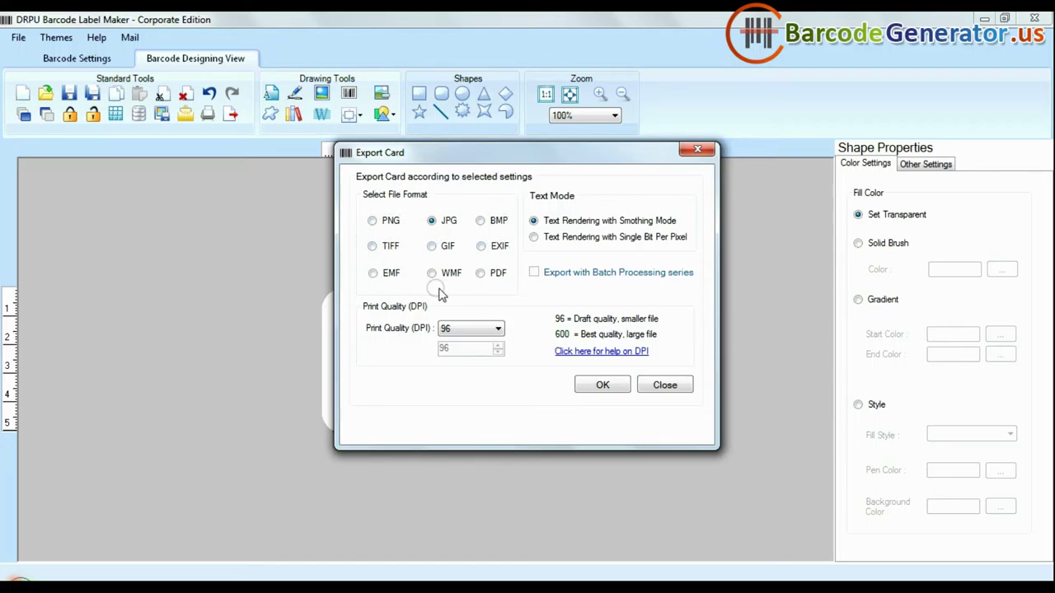
Close the card export settings and open the e-mail function for the card
click(664, 386)
click(185, 117)
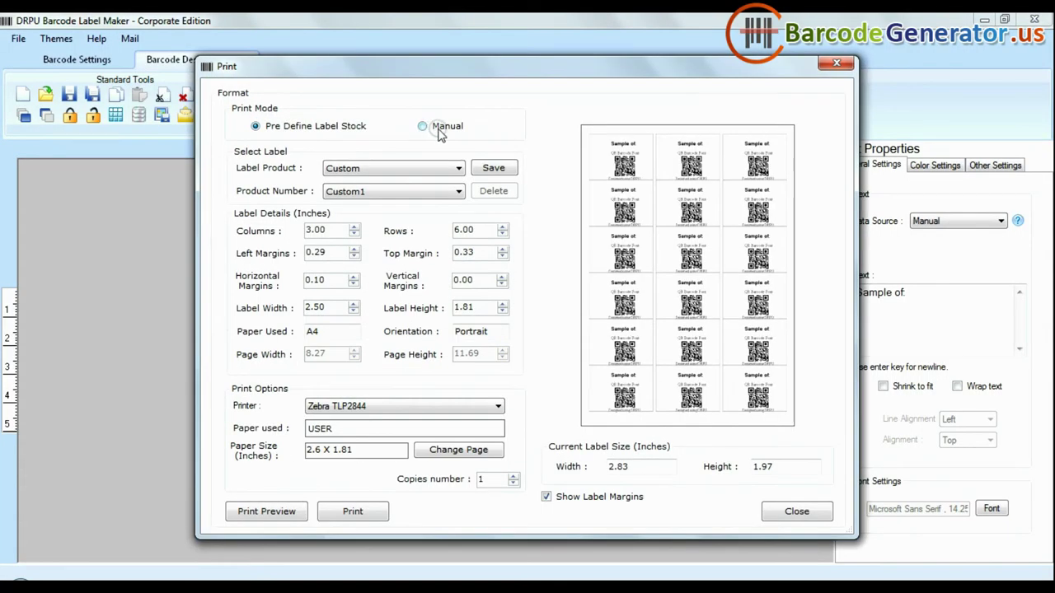
Try Manual print mode, return to predefined label stock and choose Avery A4 with product number 32060
click(423, 126)
click(281, 128)
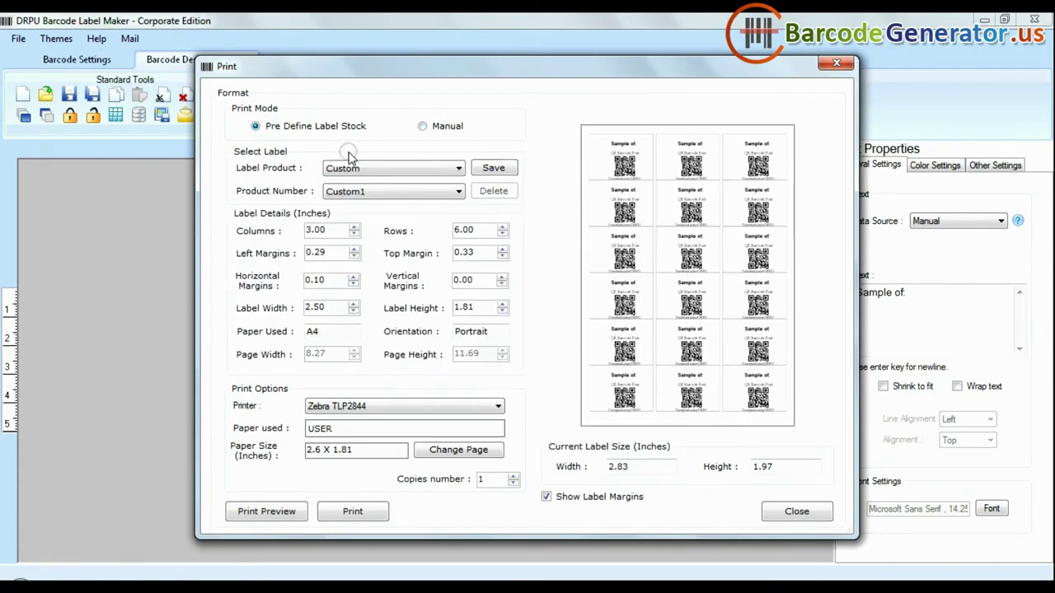
click(354, 168)
click(367, 224)
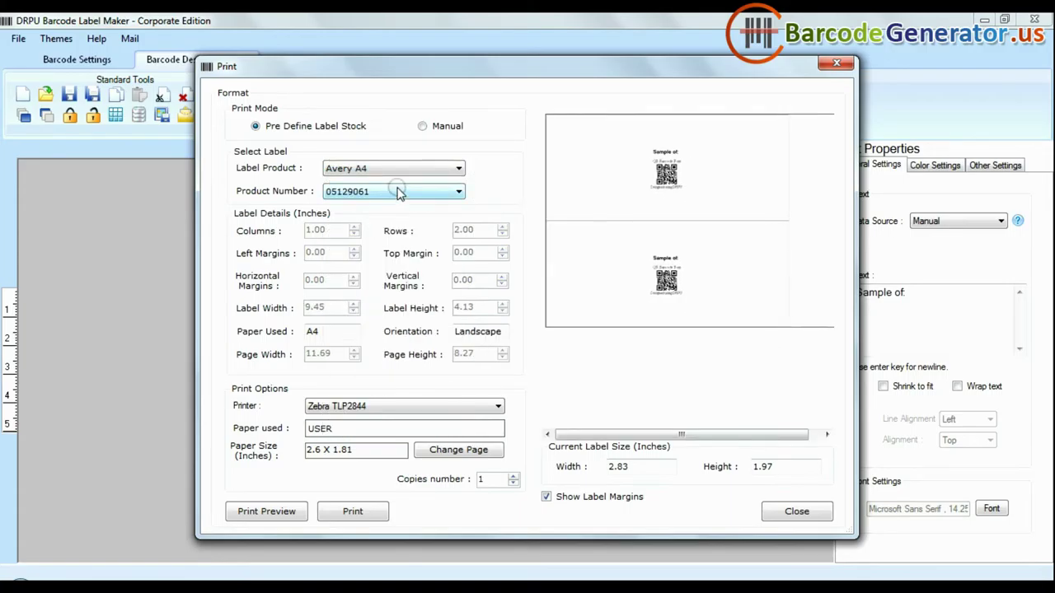
click(398, 192)
scroll(393, 437, down, 10)
click(401, 426)
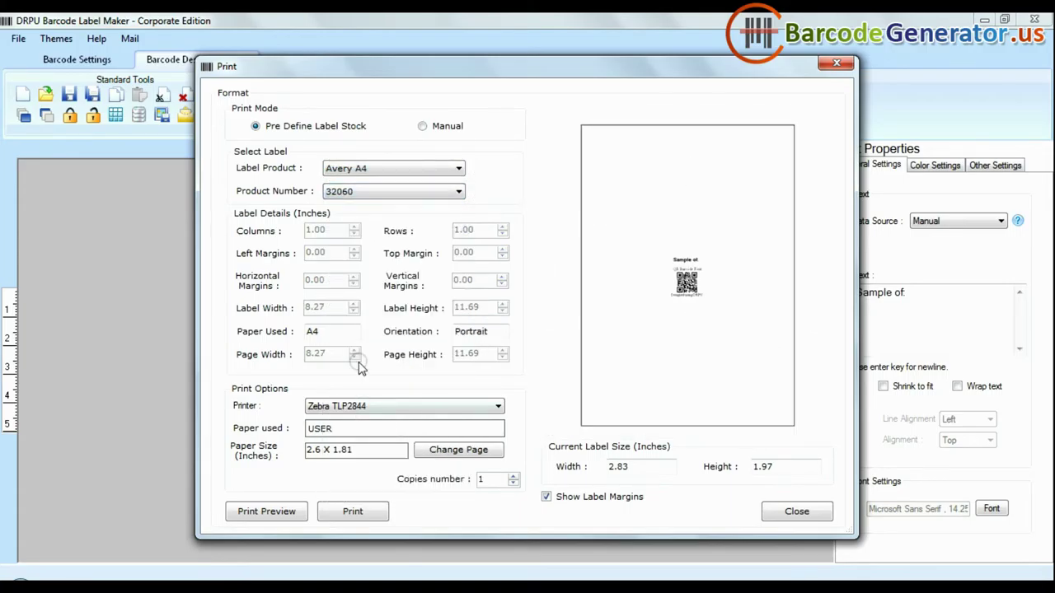
Choose the Formtec label product with a two-column product number for printing
click(403, 168)
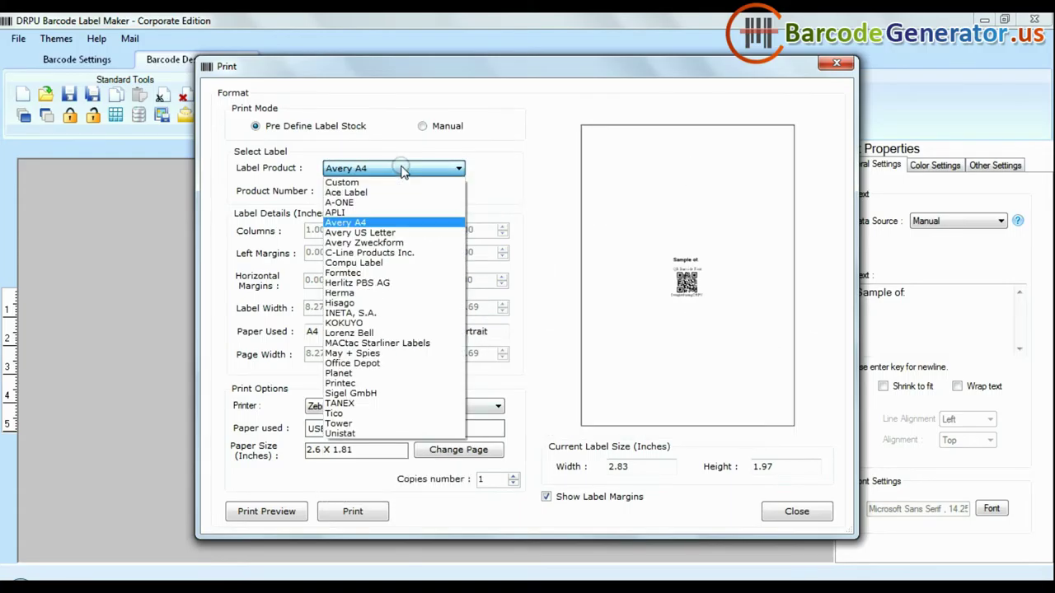
click(379, 273)
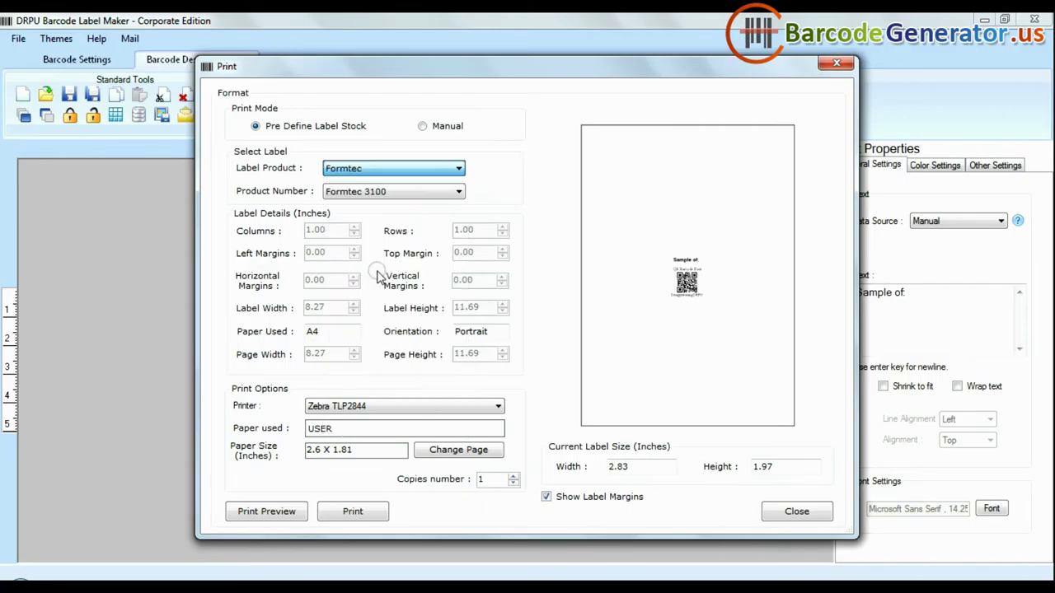
click(398, 194)
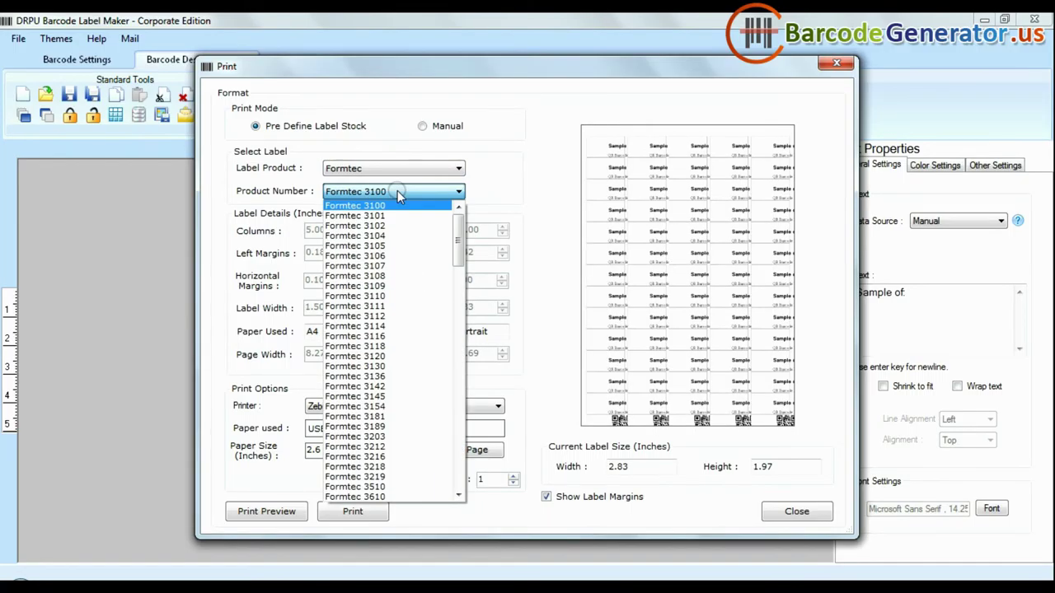
scroll(404, 400, down, 3)
click(405, 401)
Choose the Lorenz Bell label product with product number LB8175-8
click(399, 168)
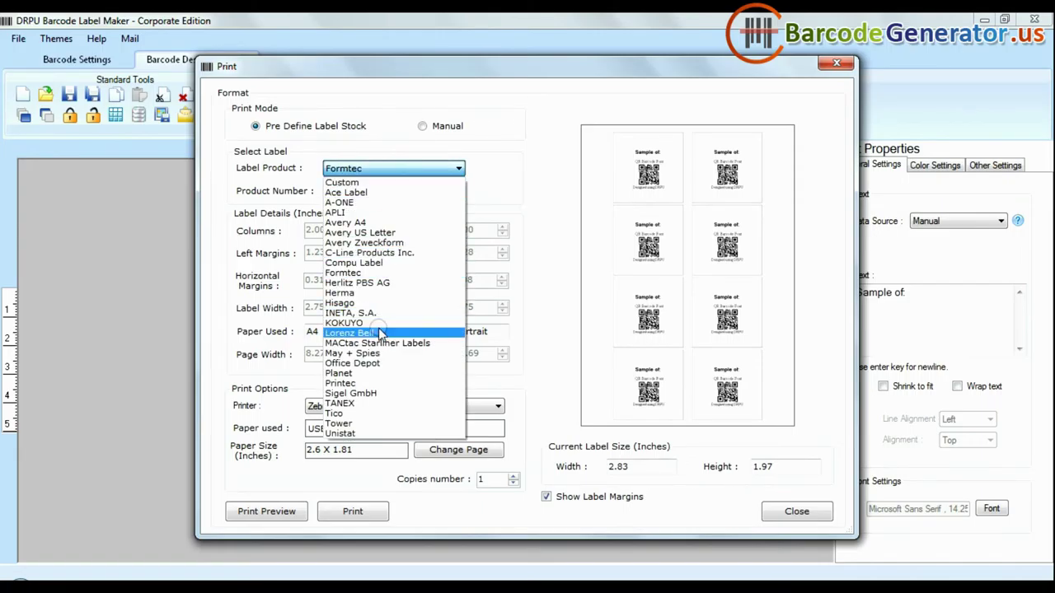
click(373, 333)
click(401, 192)
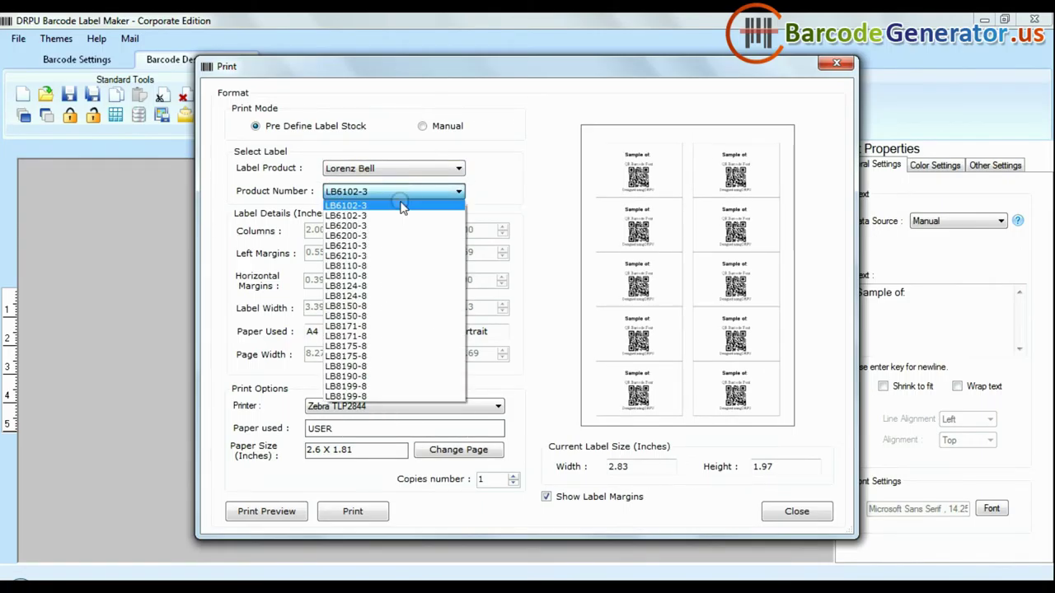
click(400, 353)
Switch the label product back to Custom and set its top margin to 0.00 inches
click(403, 168)
click(401, 183)
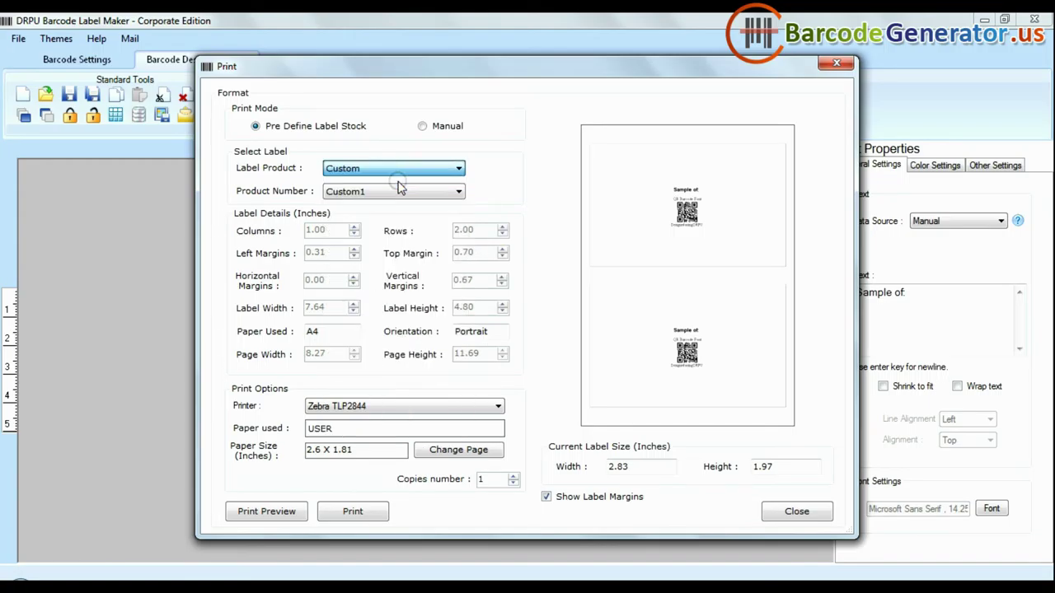
click(503, 258)
click(502, 257)
click(503, 257)
click(503, 257)
Select the HP LaserJet CP 1025 printer and set the number of copies to 2
click(462, 406)
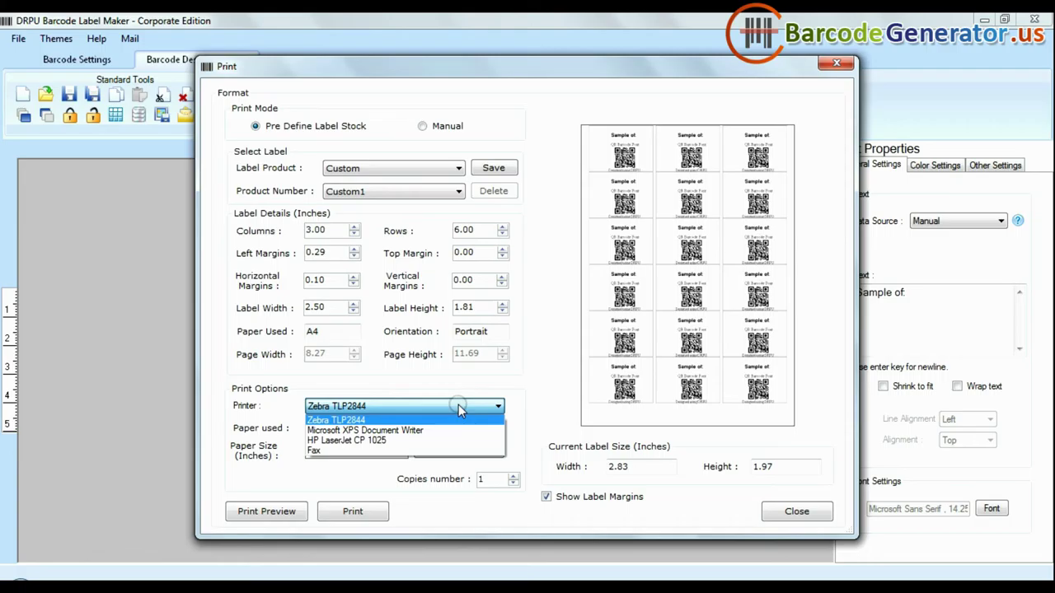
click(445, 439)
click(513, 476)
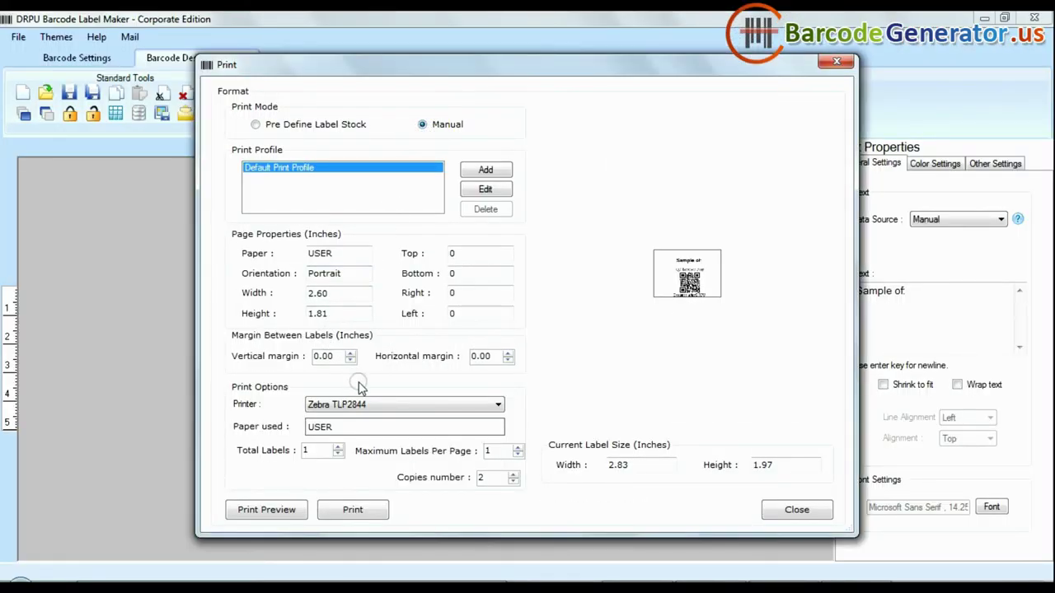
Check the printers available in Manual print mode
click(417, 403)
click(460, 465)
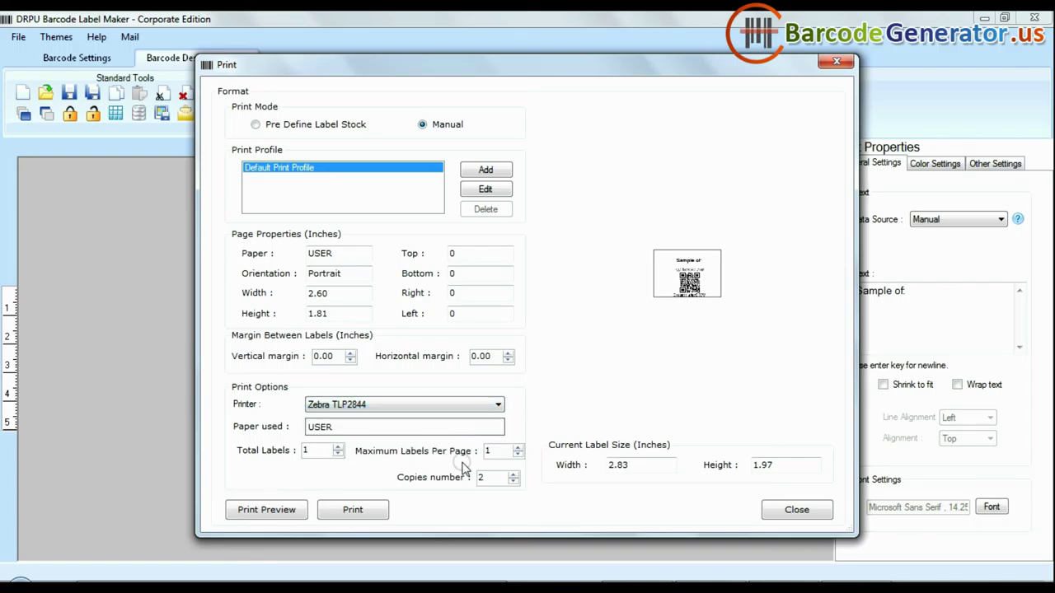